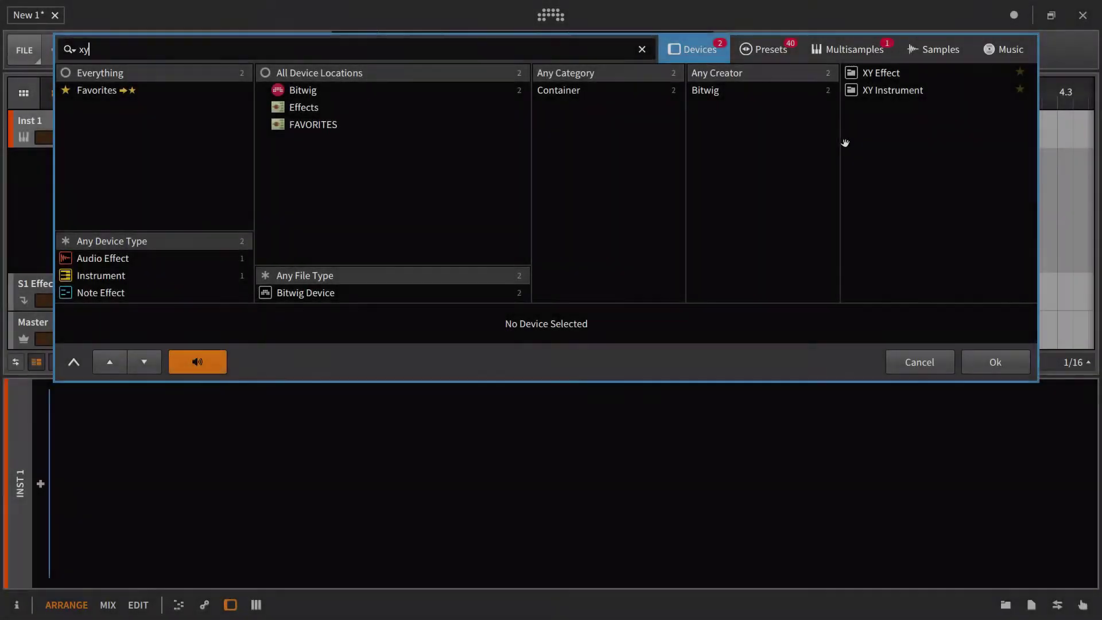
# - Insert the XY Instrument device from the 'xy' search results onto the first track
pyautogui.click(869, 97)
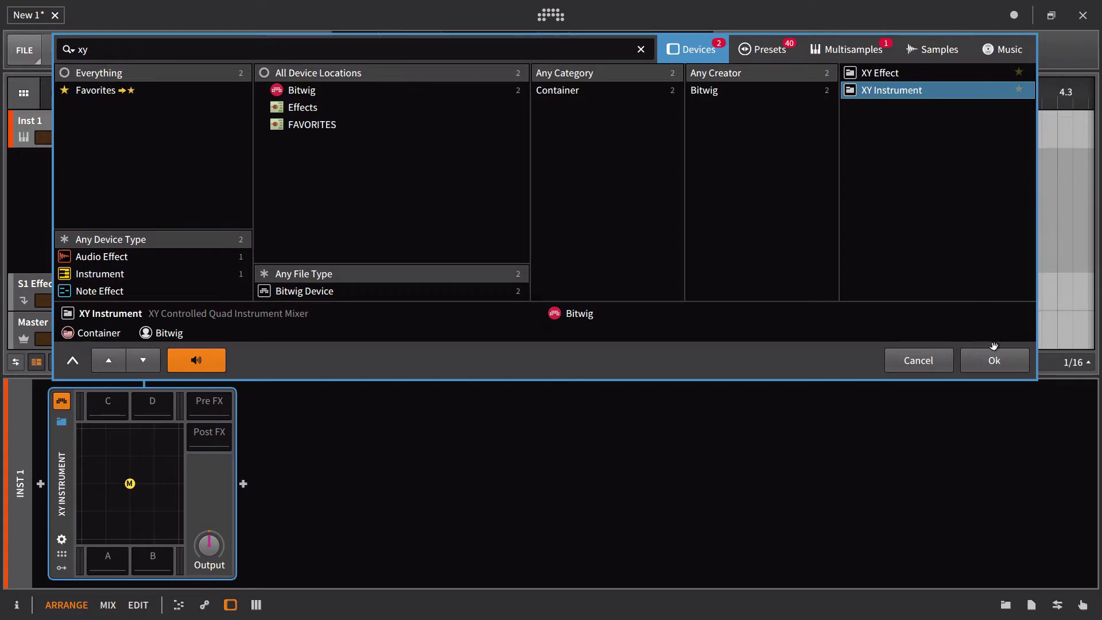
pyautogui.click(992, 365)
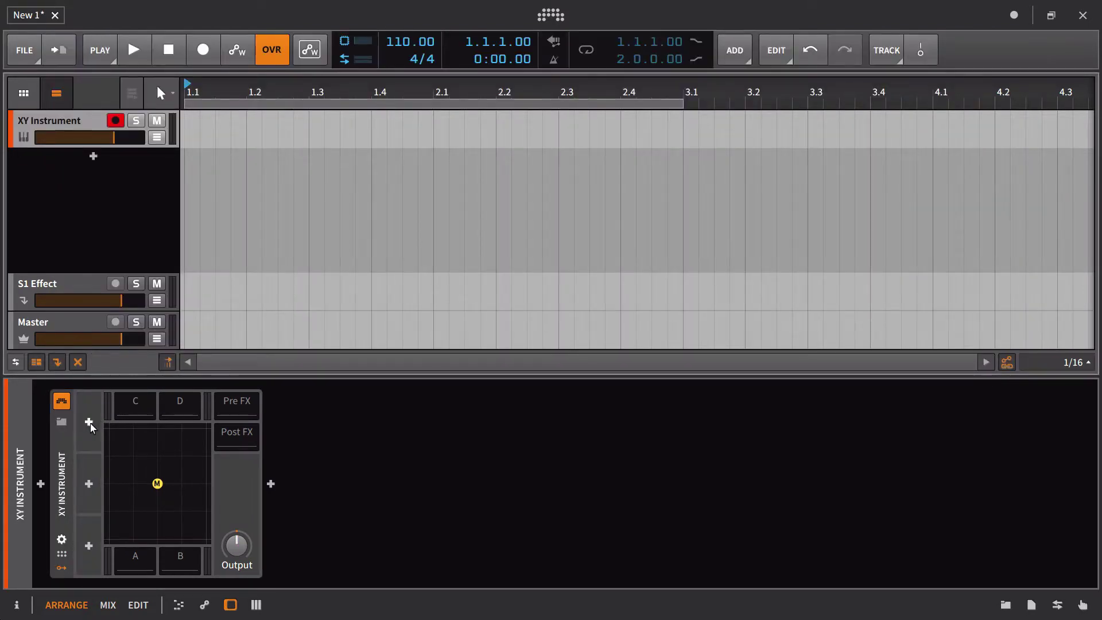
# - Add the XY modulator from the Control category to the XY Instrument's first modulator slot
pyautogui.click(89, 423)
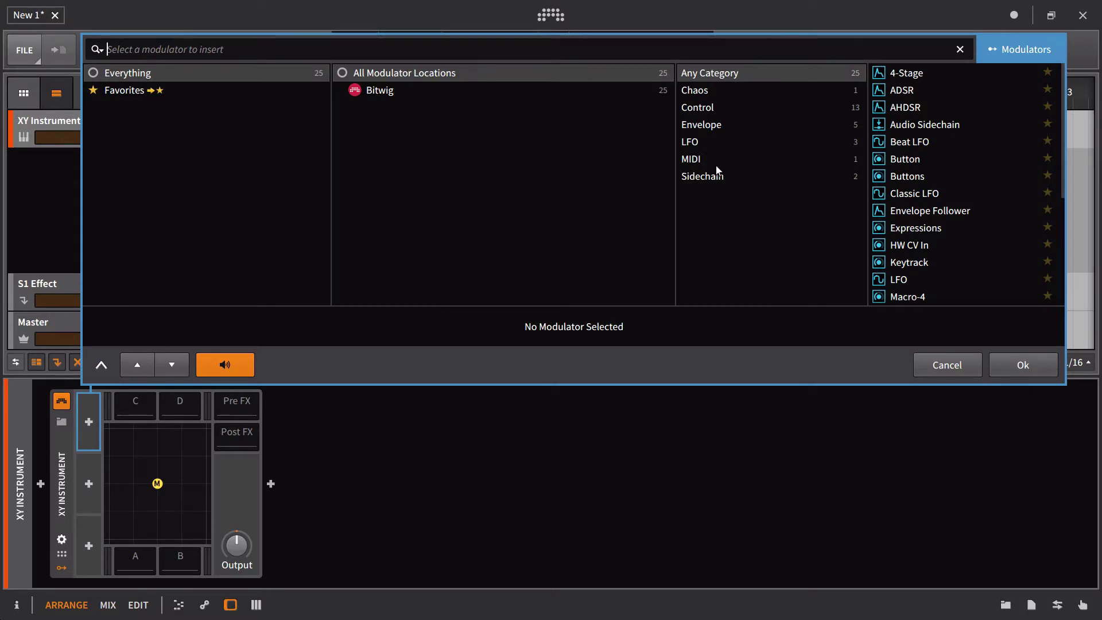
pyautogui.click(717, 106)
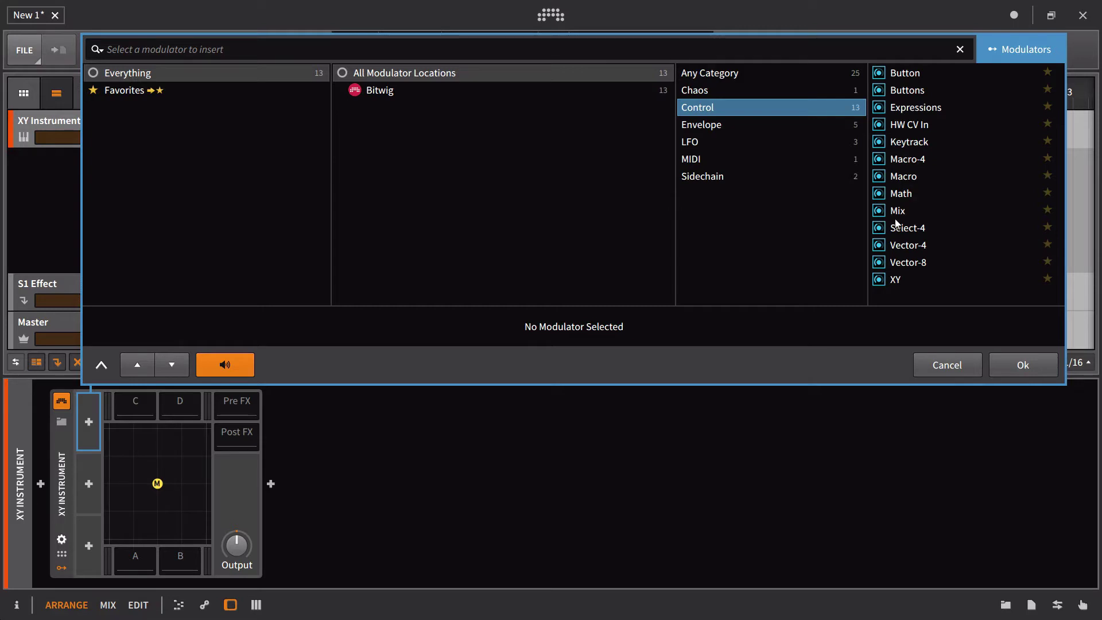
pyautogui.click(900, 280)
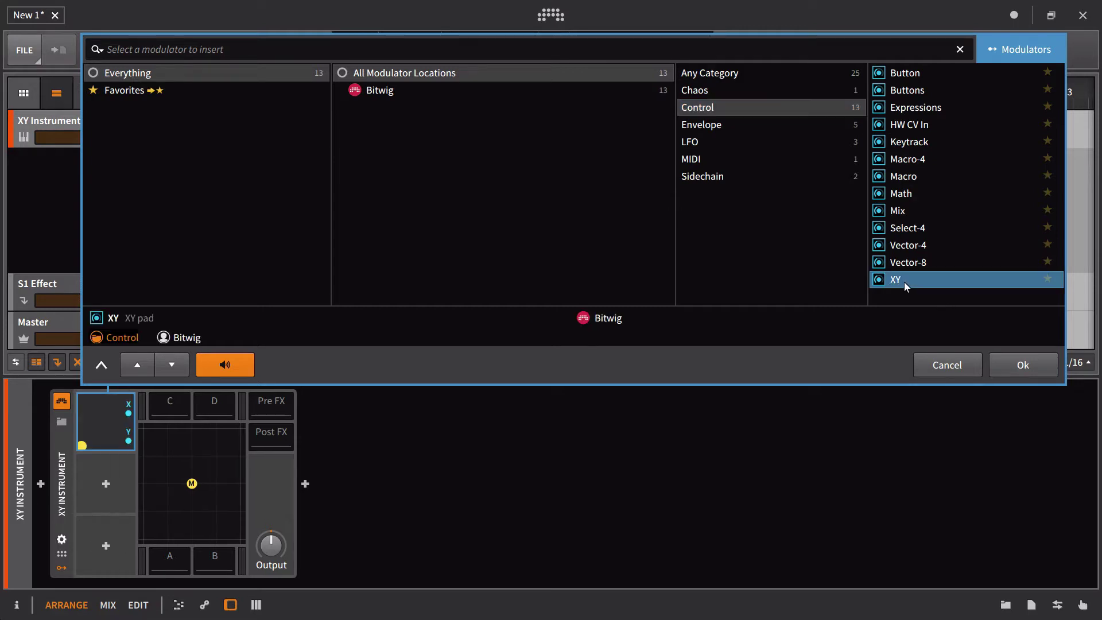
pyautogui.click(1026, 370)
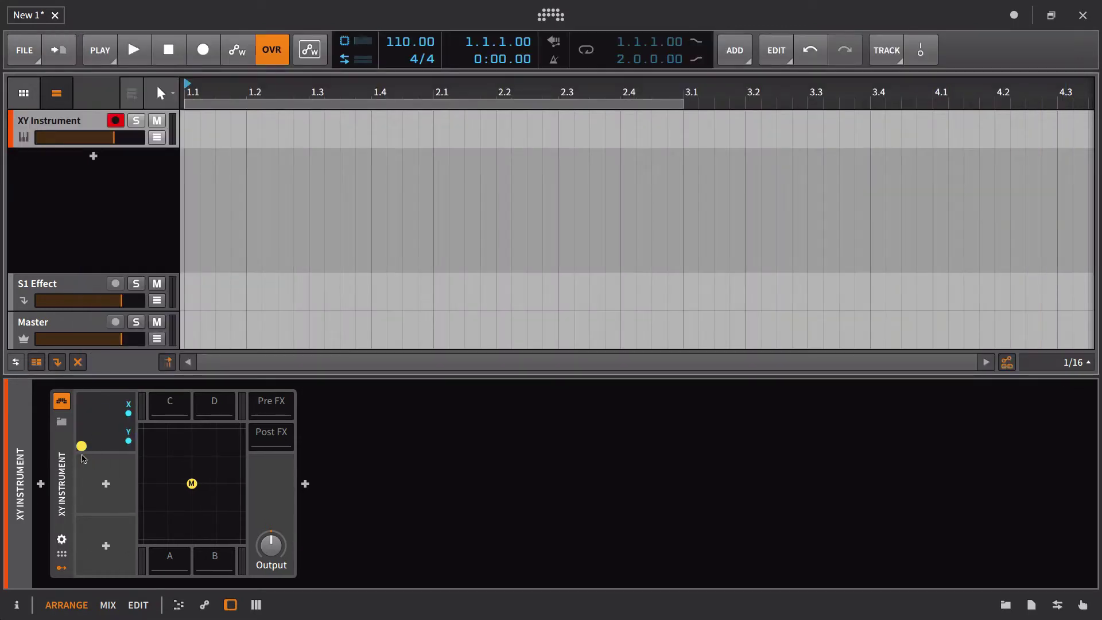
# - Move the XY Instrument's mix point to the pad's bottom-left corner
pyautogui.click(91, 440)
pyautogui.click(92, 439)
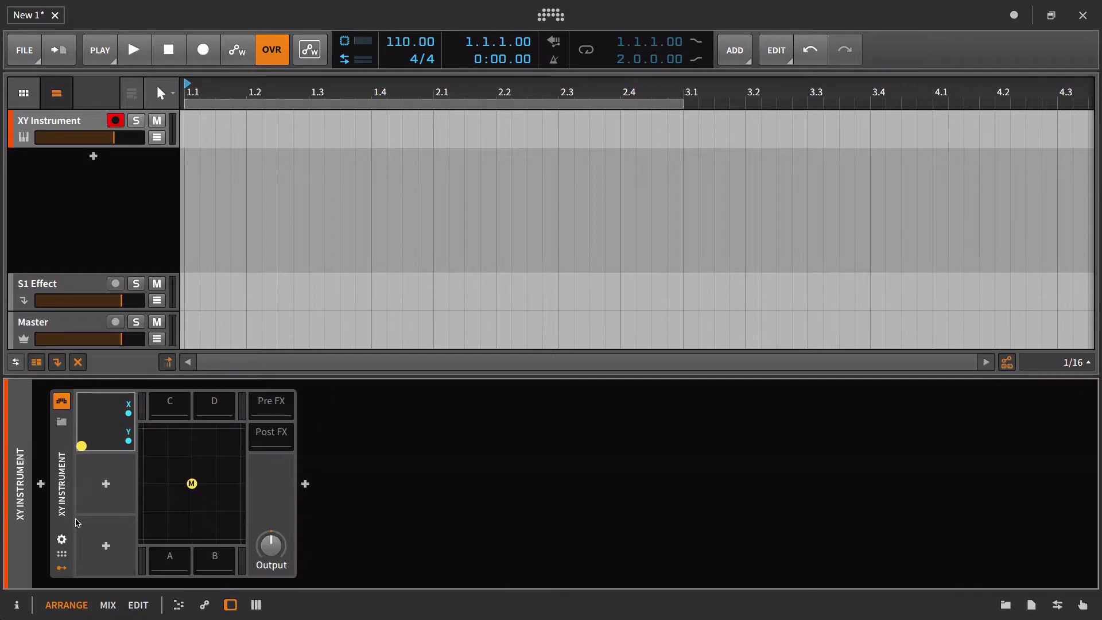
pyautogui.moveTo(190, 484); pyautogui.dragTo(143, 540)
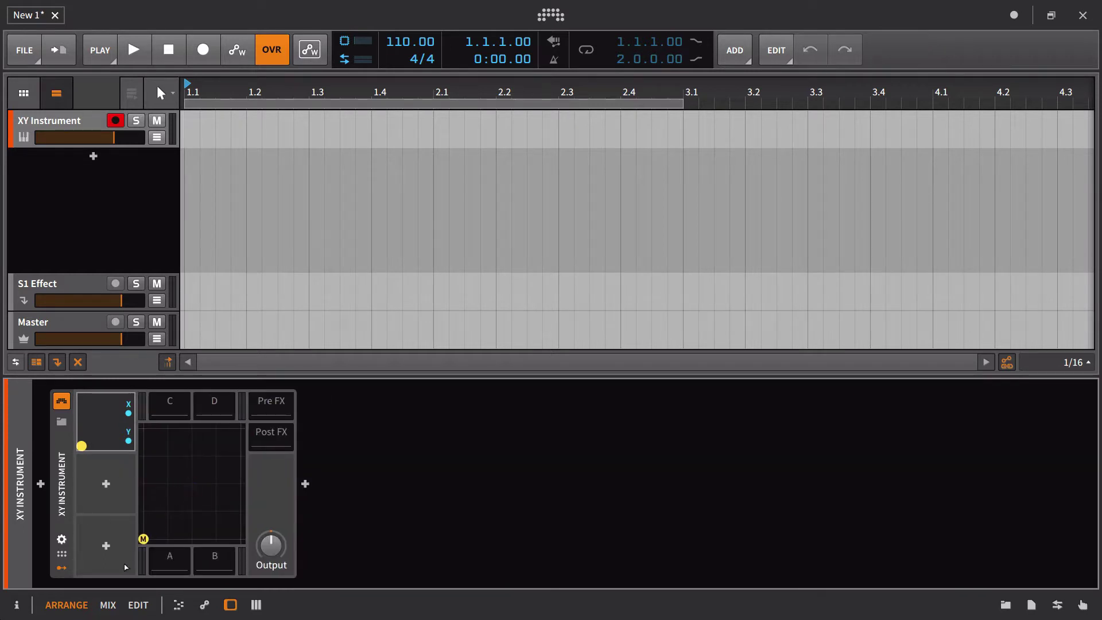
# - Load a Polysynth into pad A's chain via a 'poly' browser search
pyautogui.click(183, 559)
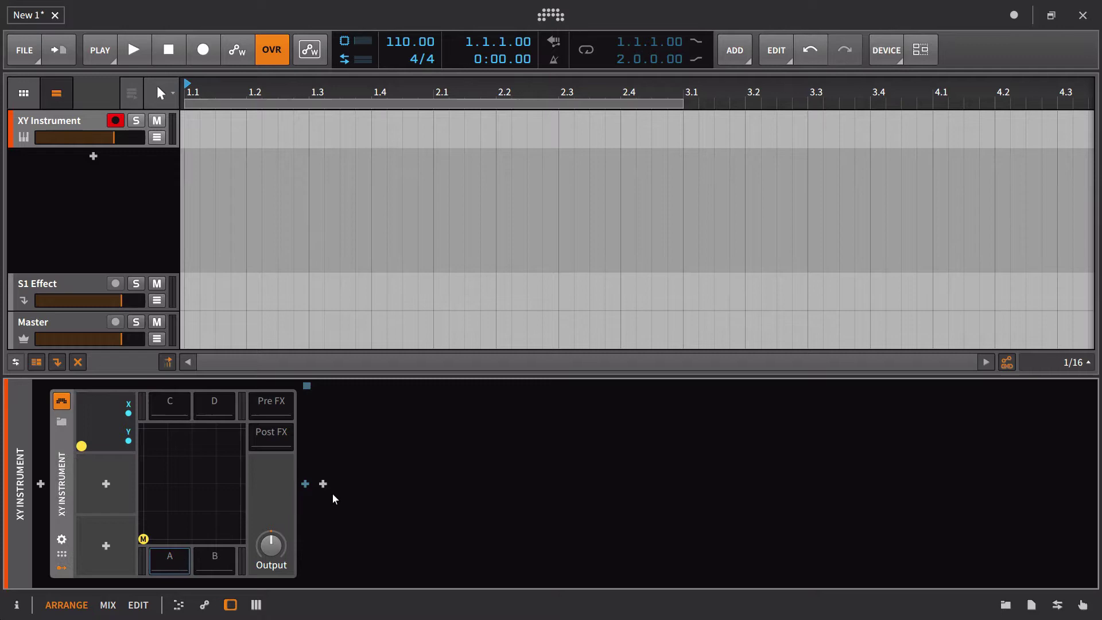
pyautogui.click(304, 484)
pyautogui.write('poly')
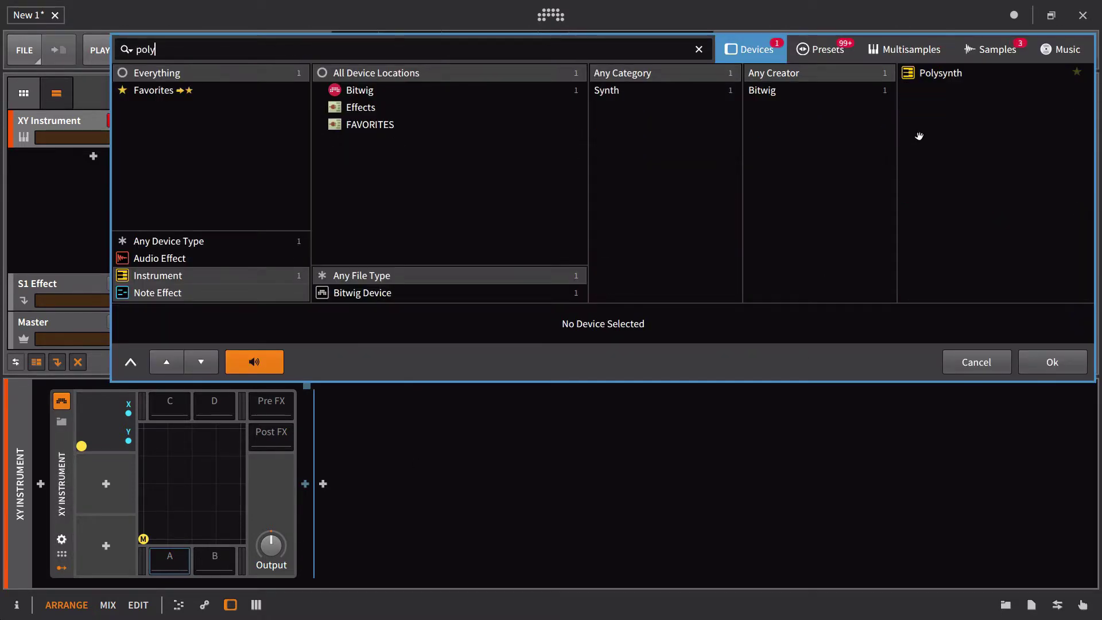
pyautogui.press('Down')
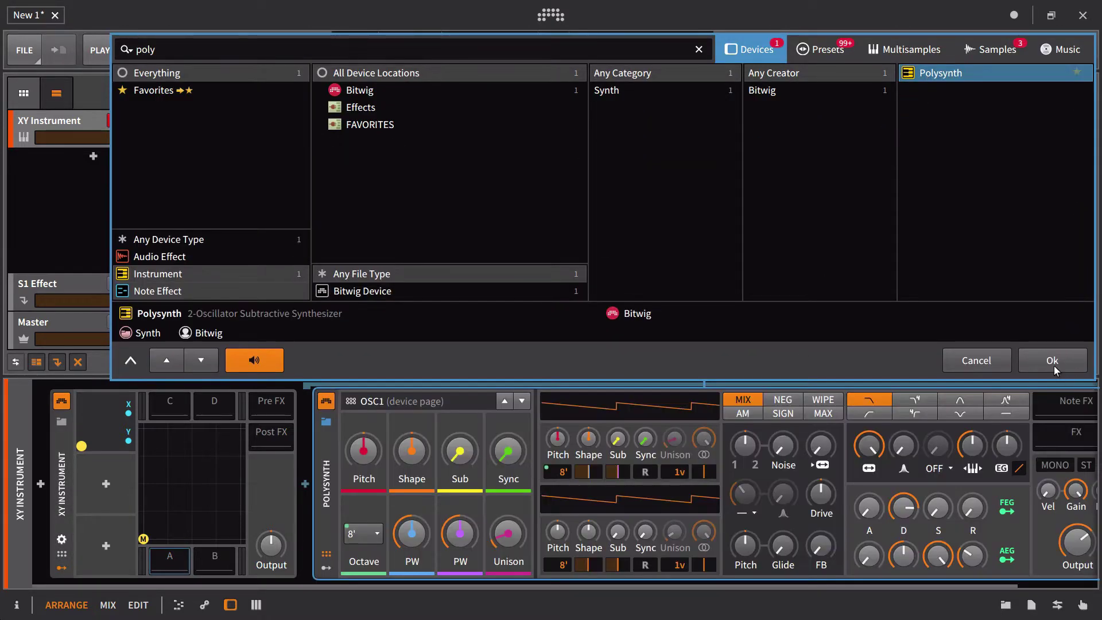
pyautogui.click(1052, 360)
# - Load an FM-4 into pad B's chain via an 'fm' browser search
pyautogui.click(212, 563)
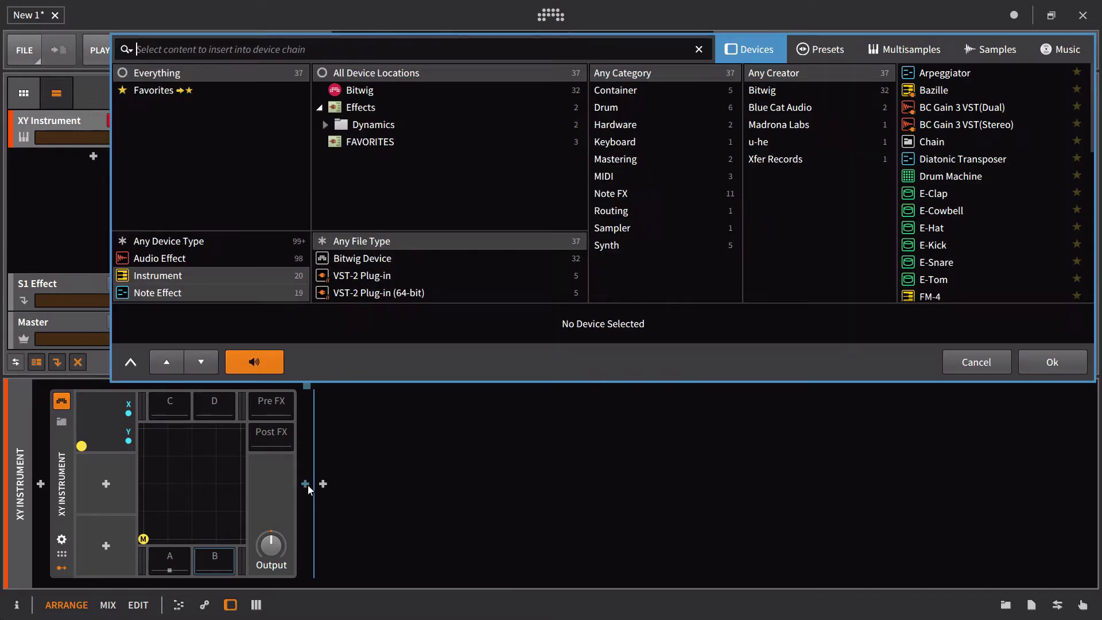
pyautogui.click(306, 484)
pyautogui.write('fm')
pyautogui.click(991, 74)
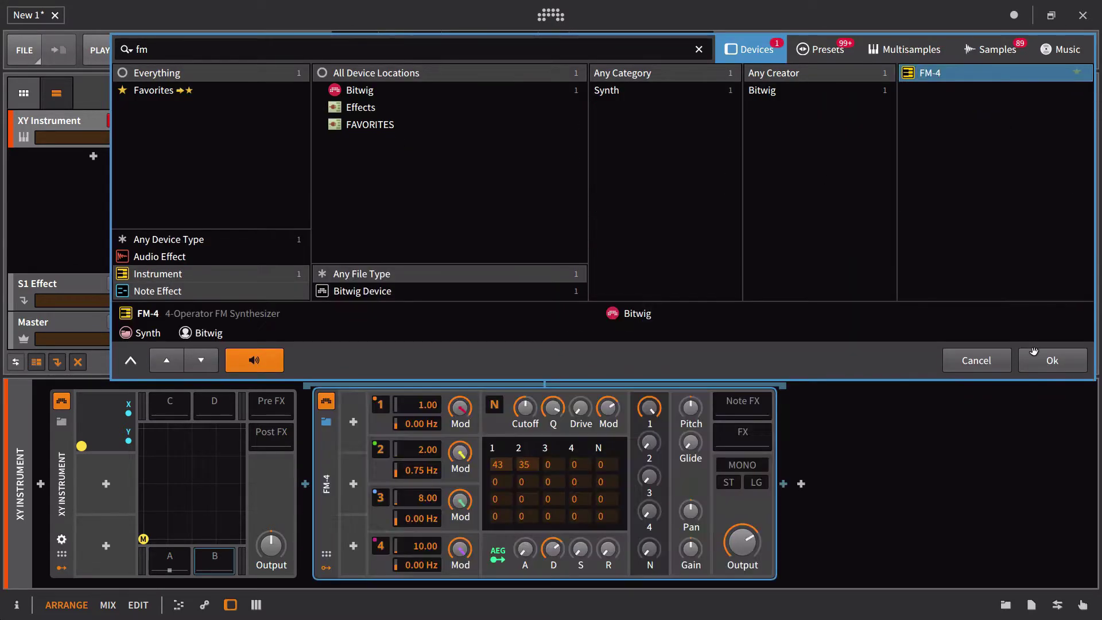
pyautogui.click(1037, 361)
# - Load the Ice Shelf preset from the Pad category into pad B's FM-4
pyautogui.click(326, 423)
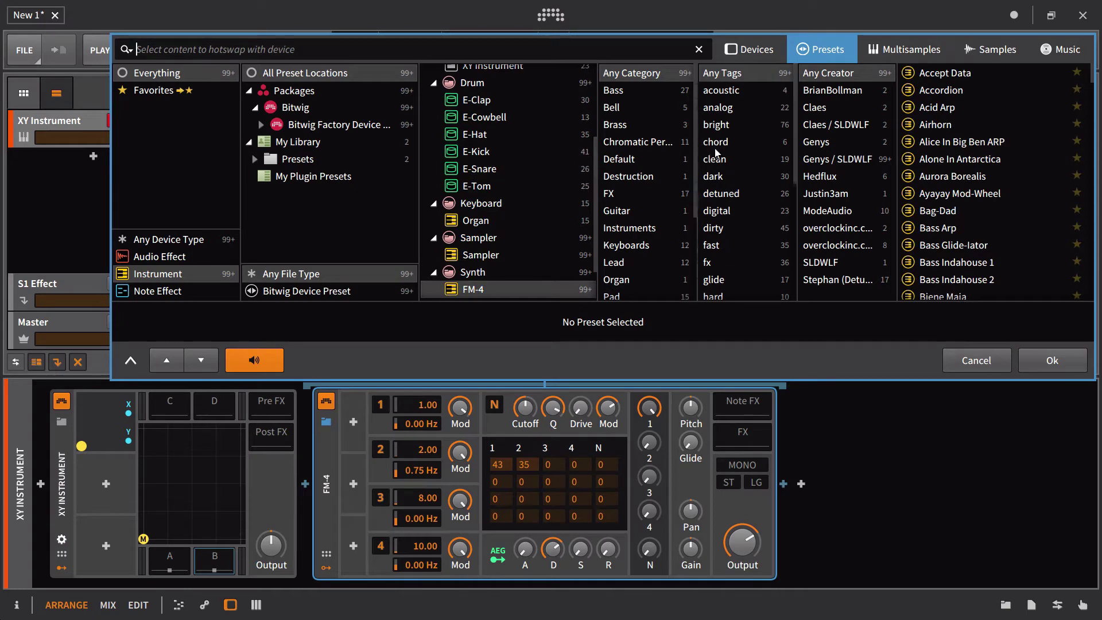
pyautogui.scroll(-2, 643, 195)
pyautogui.click(633, 241)
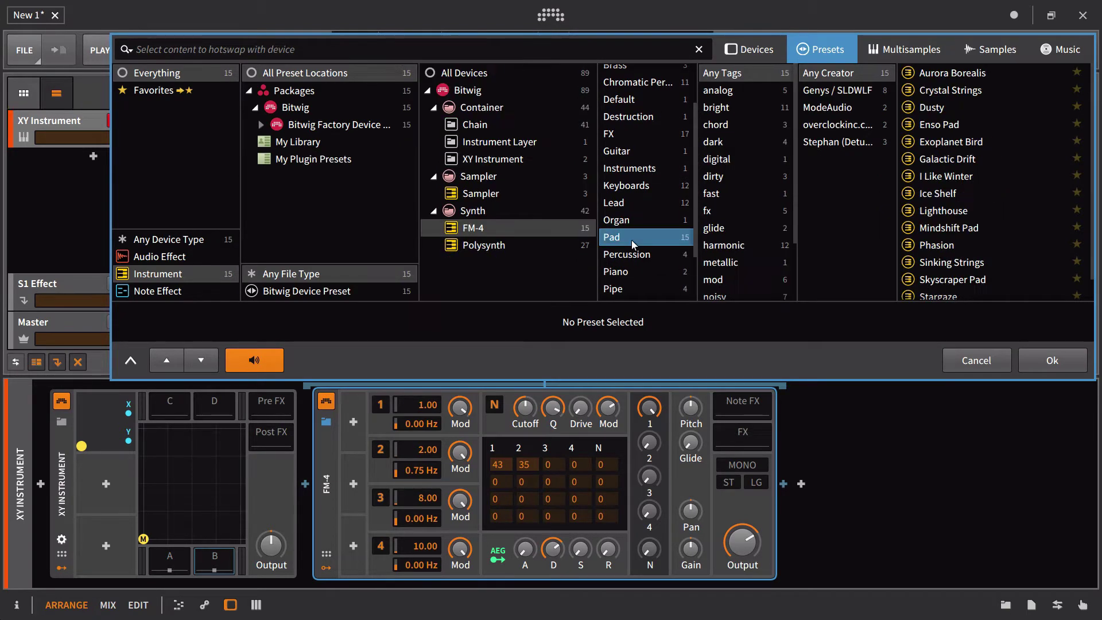
pyautogui.click(953, 194)
pyautogui.click(1050, 361)
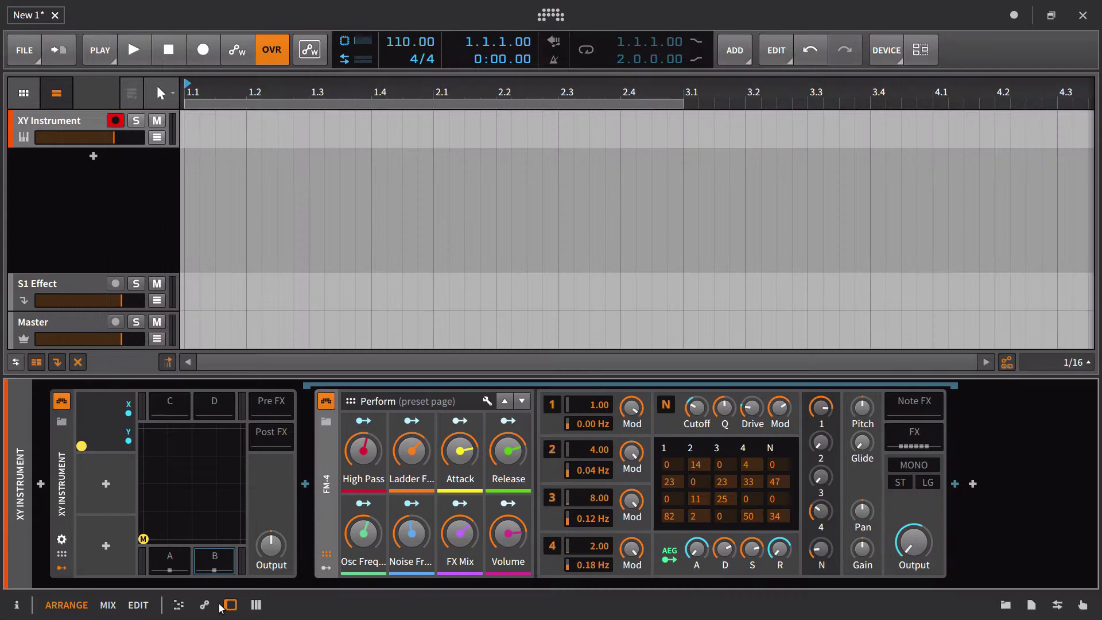
# - Load the Lush Chords preset from the Pad category into pad A's Polysynth
pyautogui.click(181, 567)
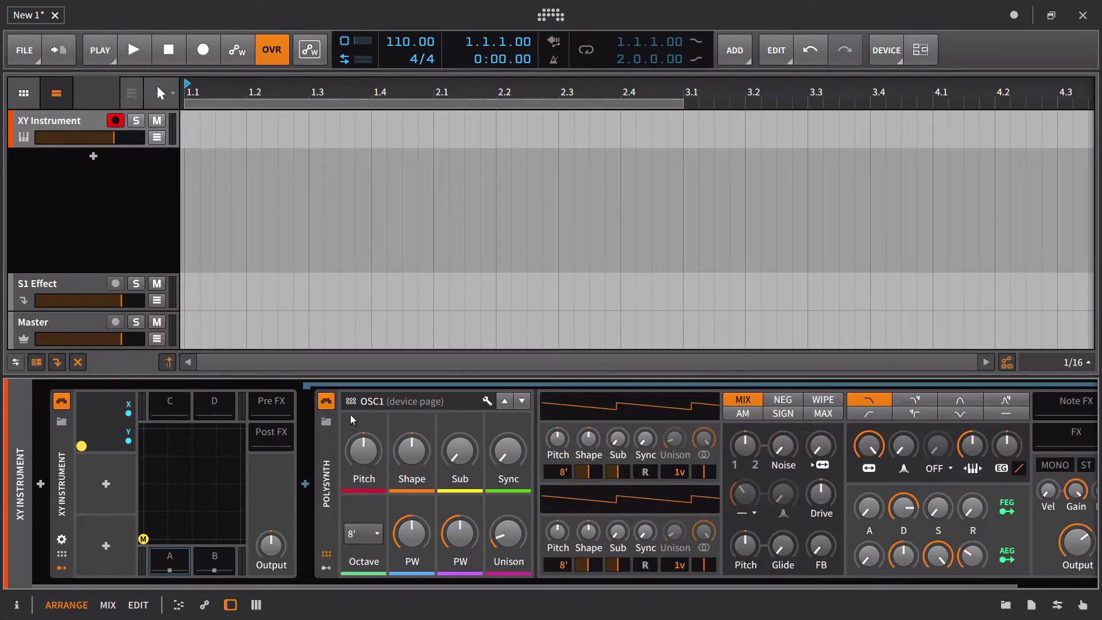
pyautogui.click(326, 422)
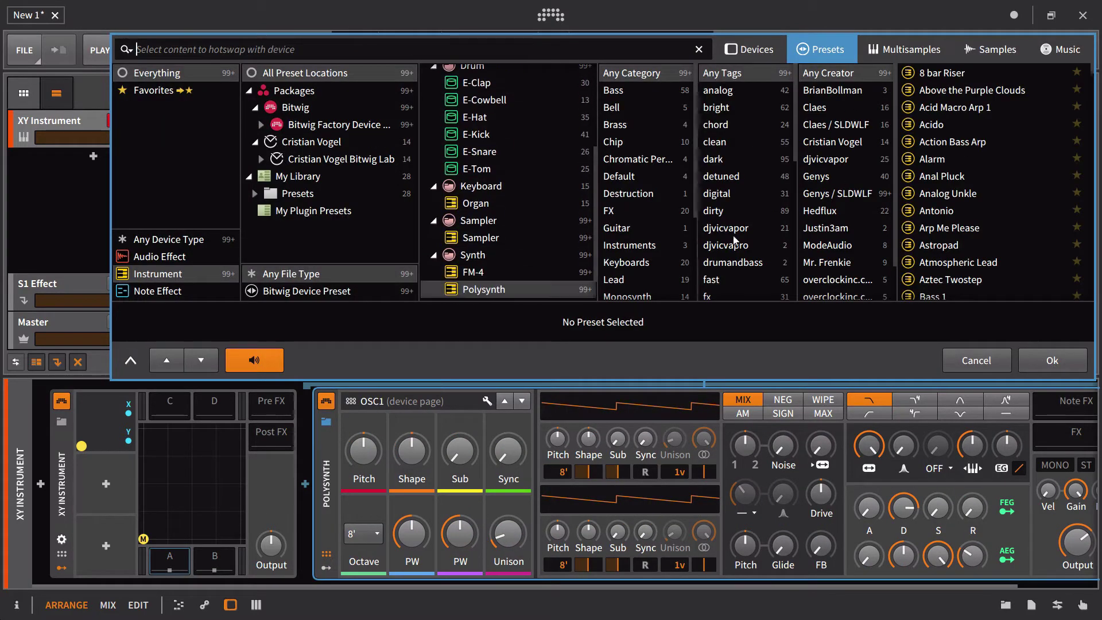
pyautogui.scroll(-1, 668, 231)
pyautogui.scroll(-2, 667, 227)
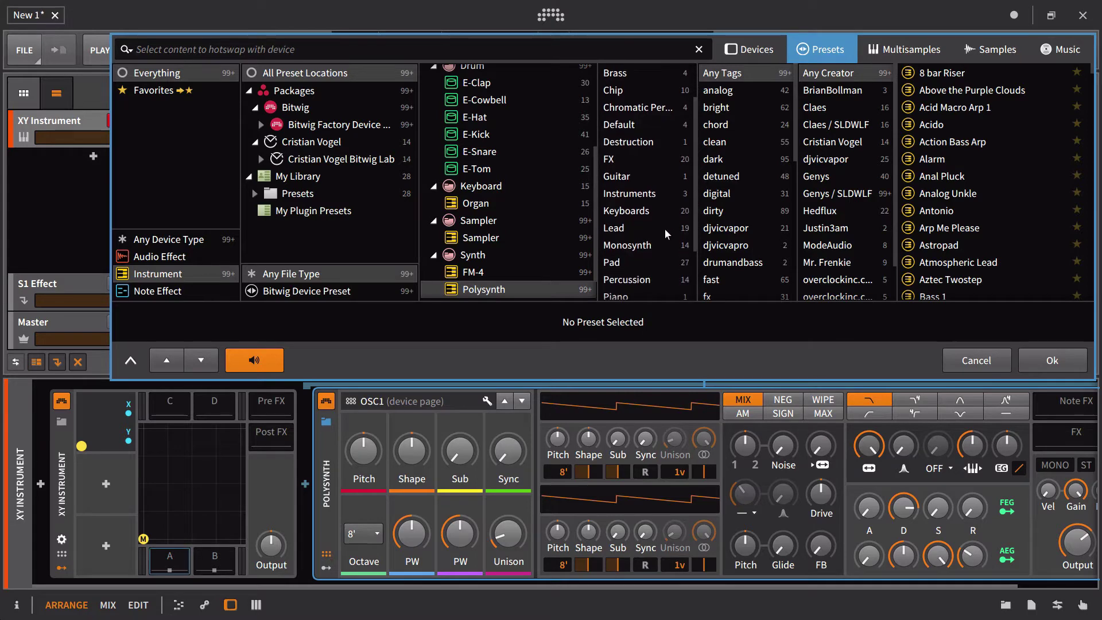
pyautogui.click(657, 262)
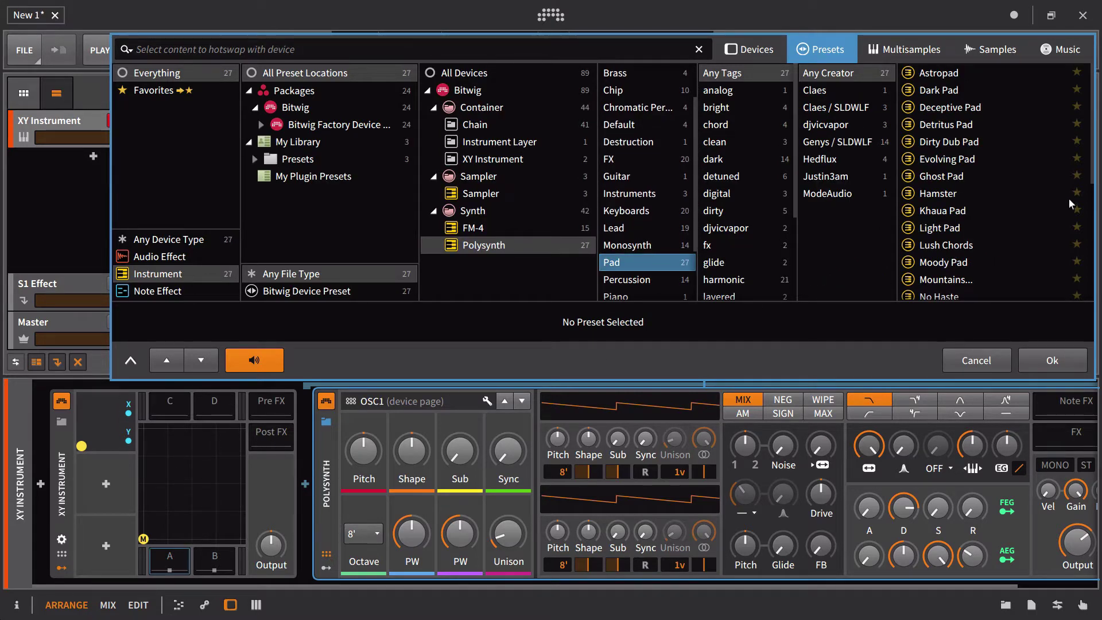
pyautogui.click(985, 246)
pyautogui.click(1051, 360)
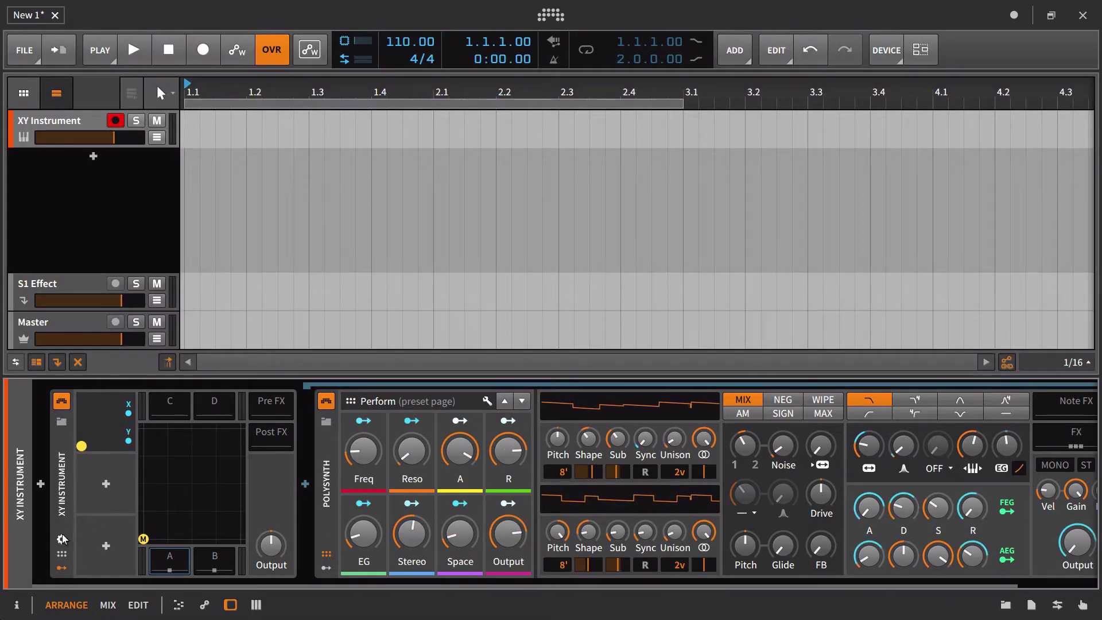
# - Sweep the mix point across the pad to audition the Polysynth/FM-4 blend, leaving it bottom-left
pyautogui.scroll(-1, 68, 566)
pyautogui.scroll(-3, 68, 566)
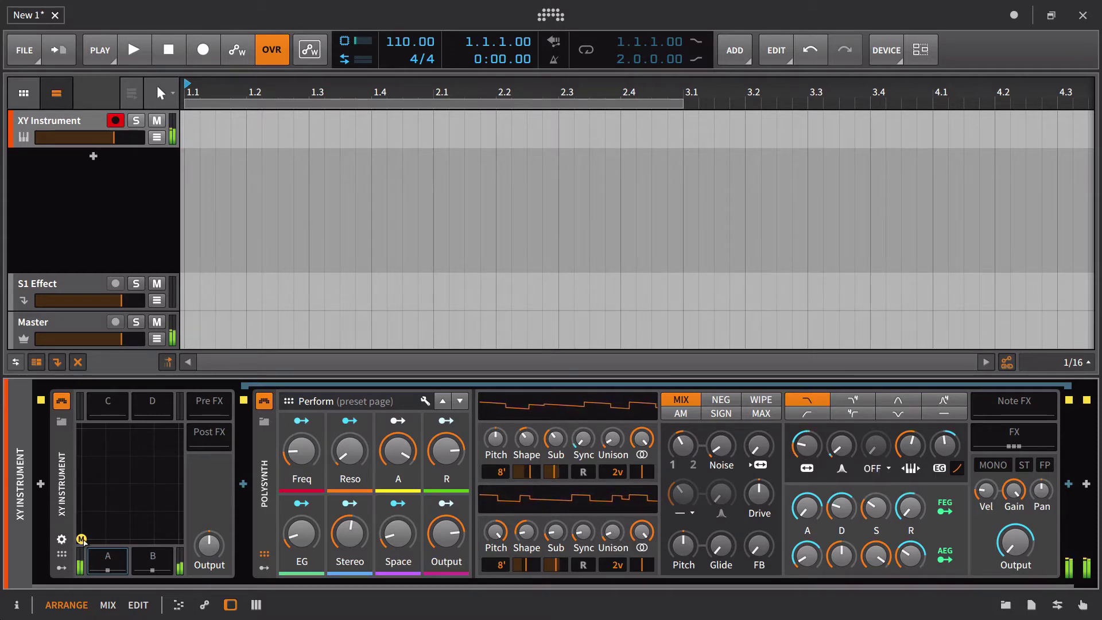
pyautogui.moveTo(81, 539); pyautogui.dragTo(240, 618)
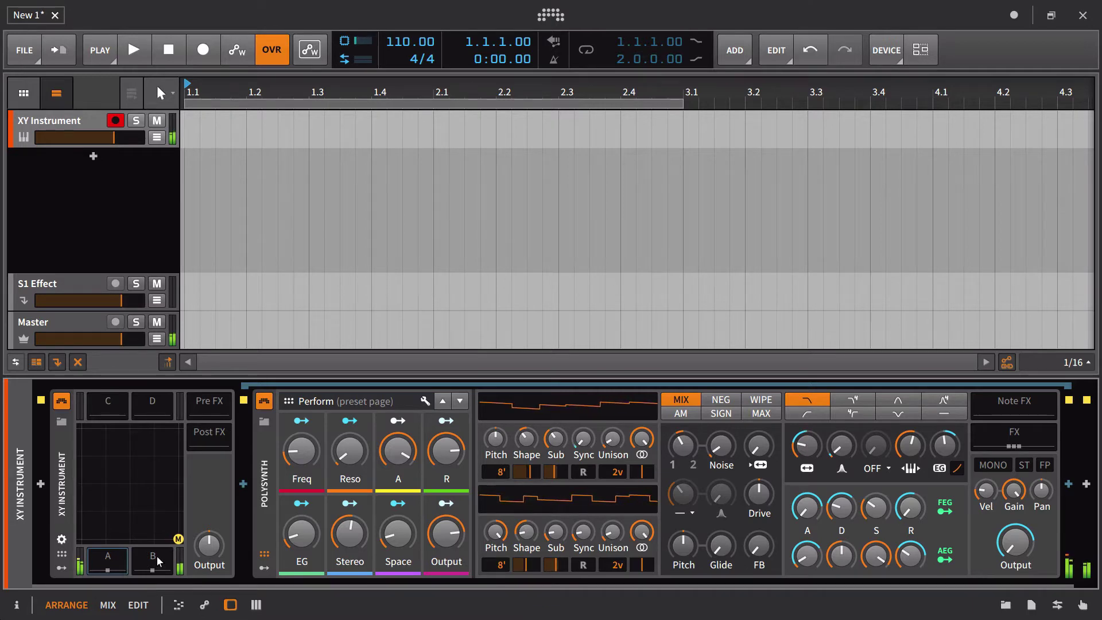
pyautogui.click(155, 556)
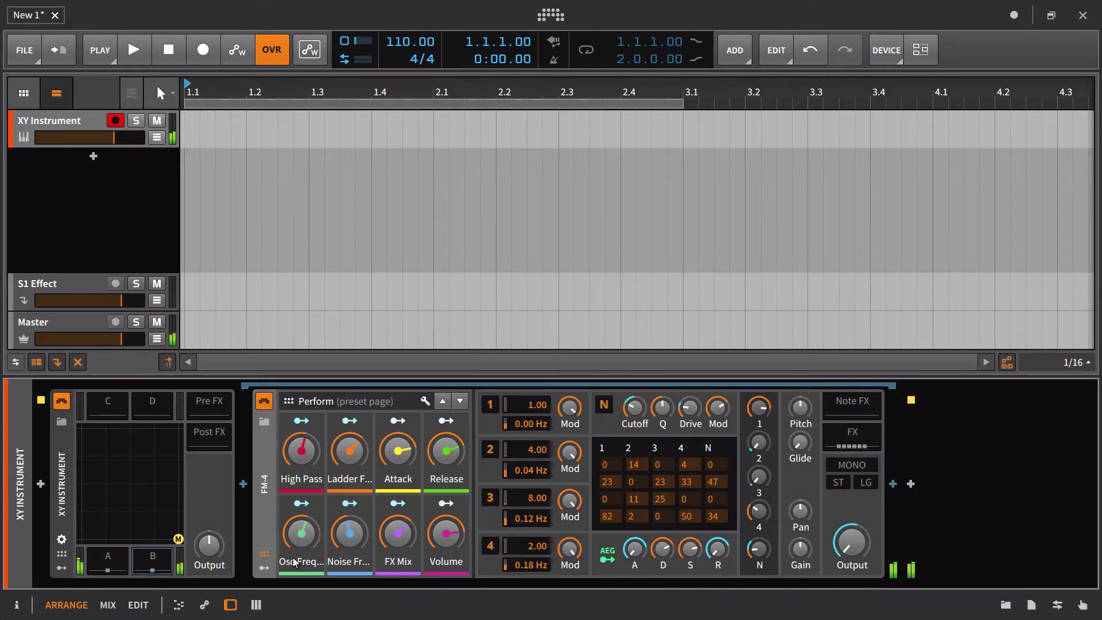
pyautogui.moveTo(178, 539); pyautogui.dragTo(65, 551)
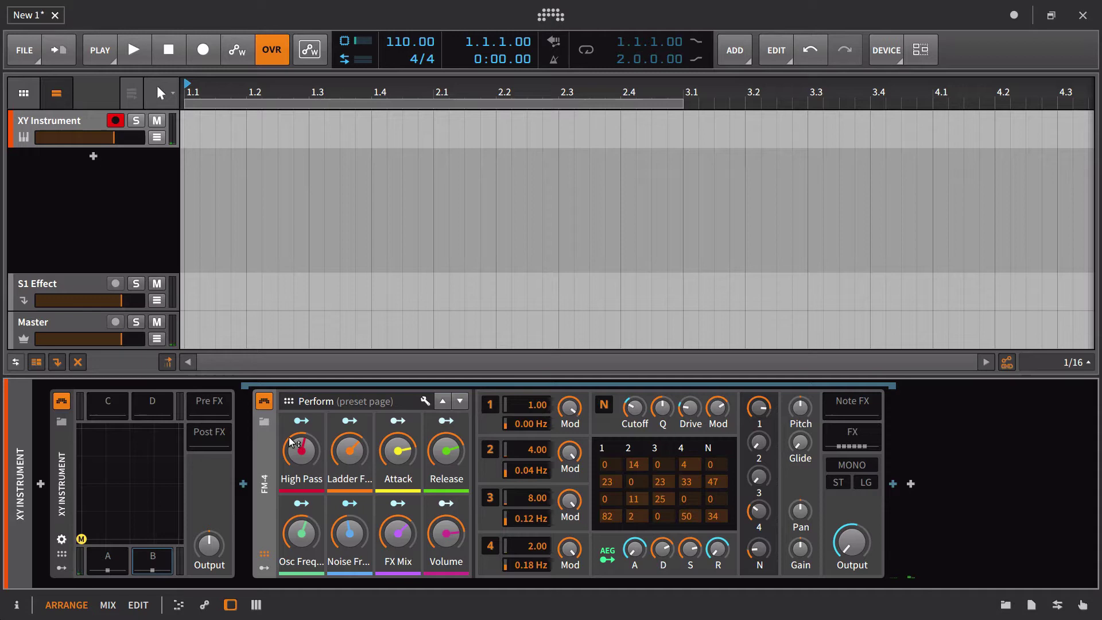
pyautogui.moveTo(101, 542); pyautogui.dragTo(62, 571)
pyautogui.moveTo(85, 540); pyautogui.dragTo(126, 485)
pyautogui.moveTo(137, 489); pyautogui.dragTo(133, 547)
pyautogui.moveTo(148, 541); pyautogui.dragTo(74, 551)
# - Route the XY modulator's X output to the XY Instrument's Mix X knob by +0.73
pyautogui.click(62, 568)
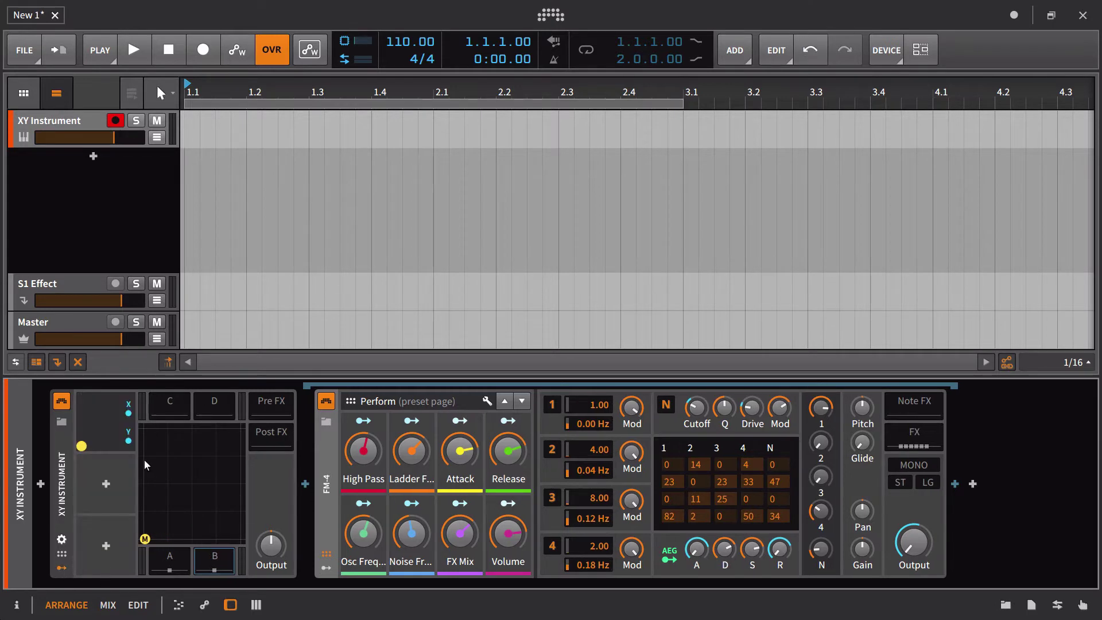
pyautogui.click(109, 408)
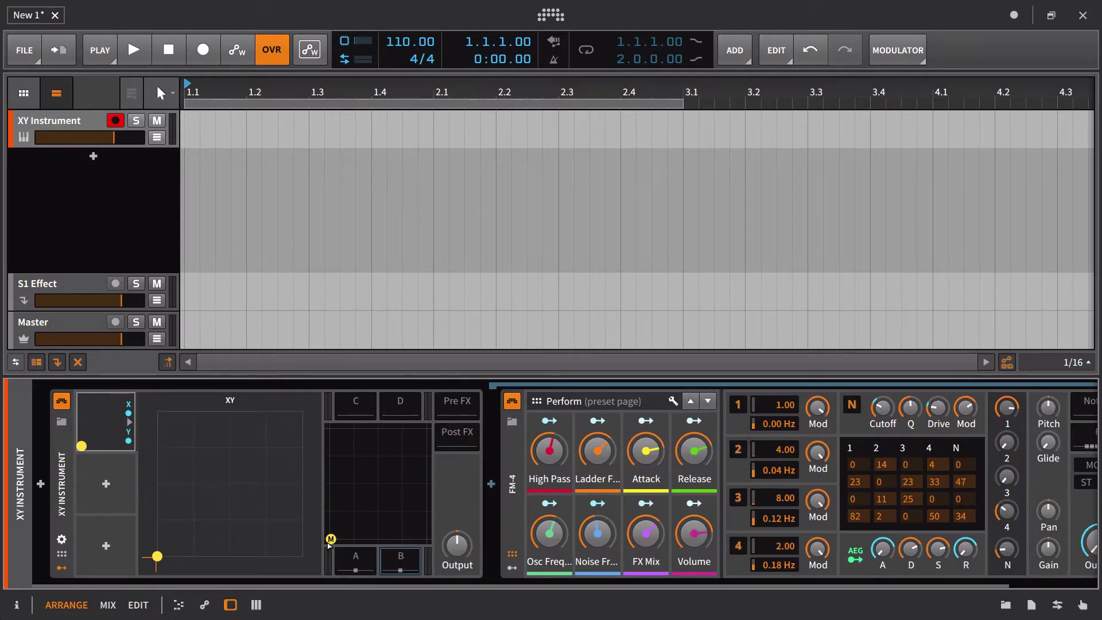
pyautogui.moveTo(329, 544); pyautogui.dragTo(404, 590)
pyautogui.click(61, 554)
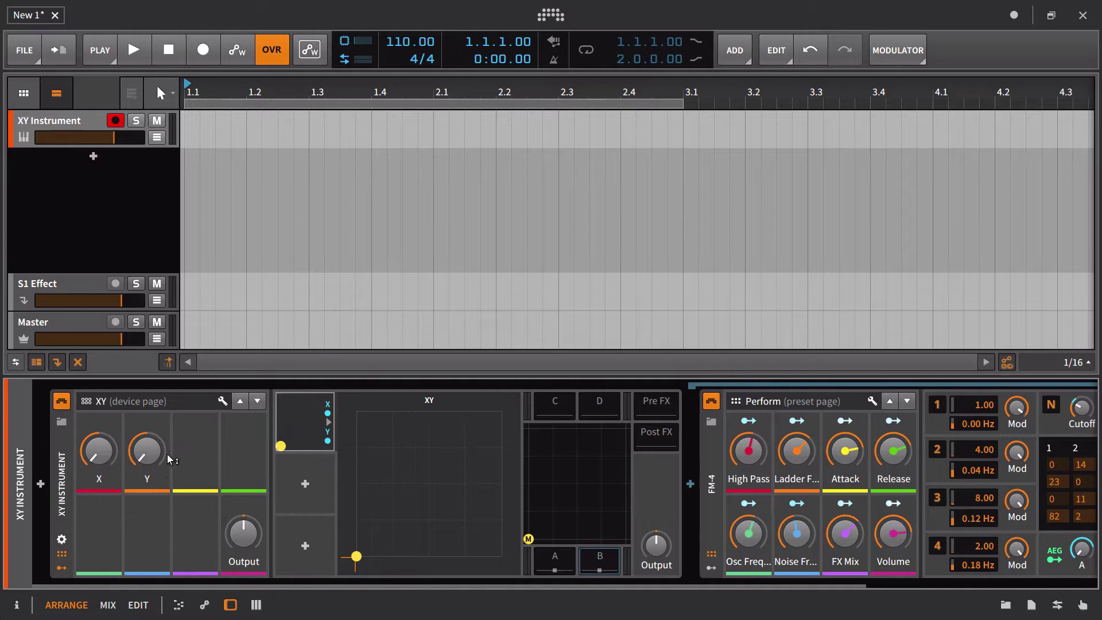
pyautogui.click(327, 412)
pyautogui.moveTo(106, 456)
pyautogui.mouseDown()
pyautogui.moveTo(107, 428)
pyautogui.moveTo(115, 458)
pyautogui.mouseUp()
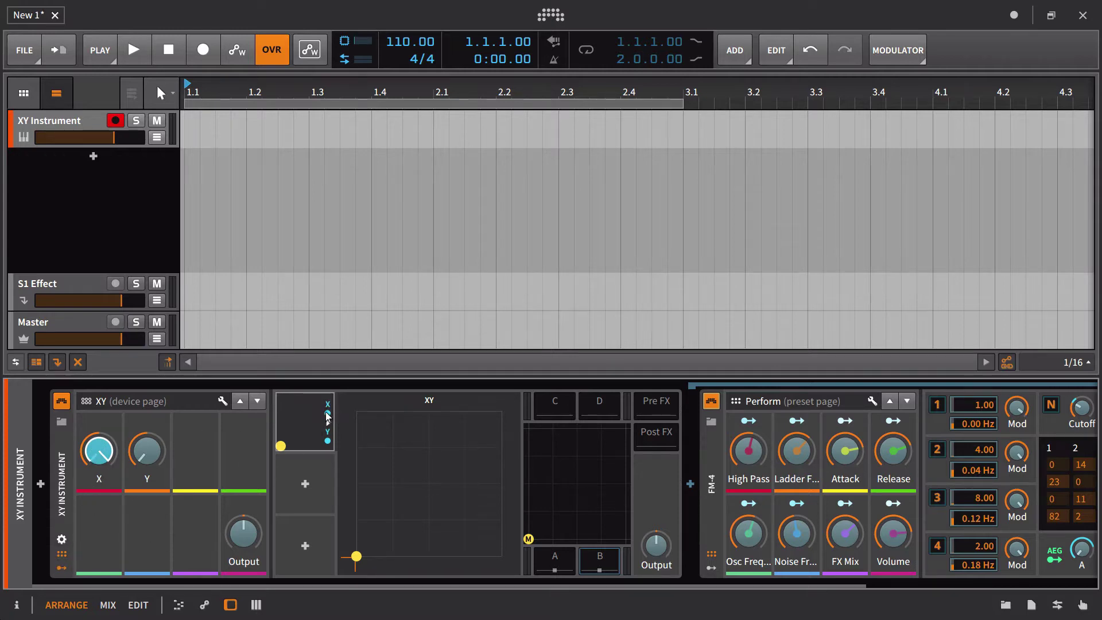
# - Map the X axis to Polysynth's Freq, Reso, Space, Stereo and EG, then play and sweep right
pyautogui.click(567, 566)
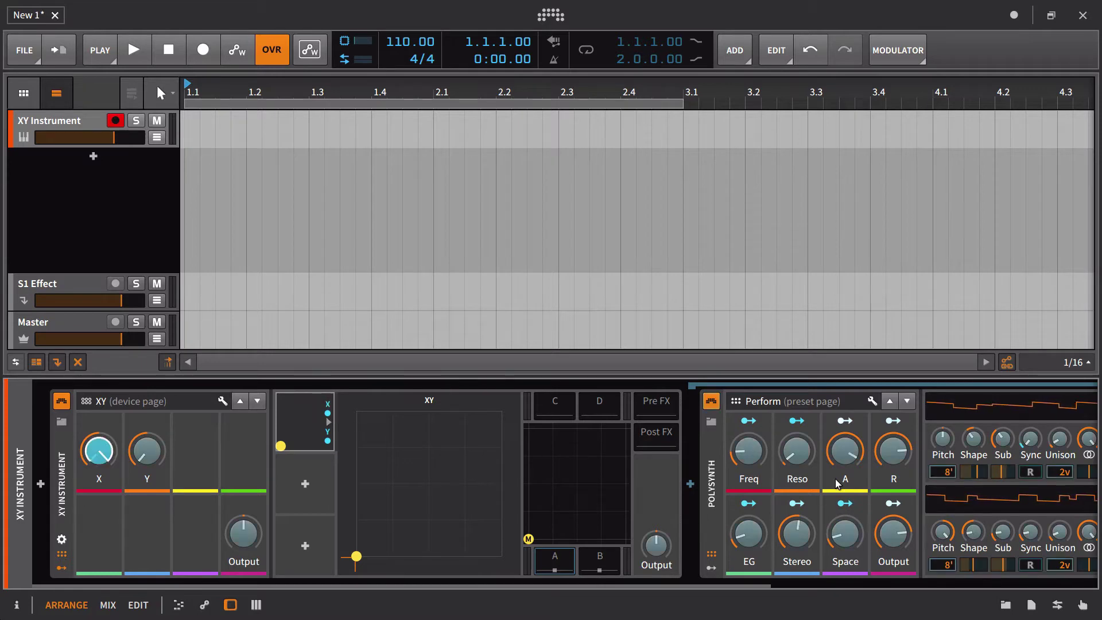
pyautogui.click(752, 453)
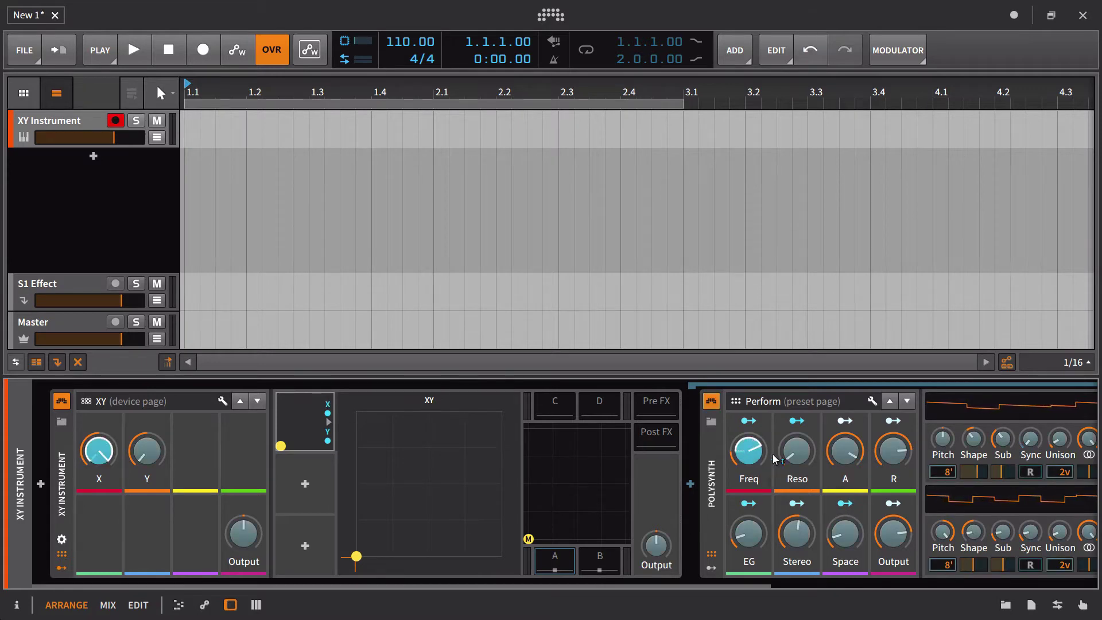
pyautogui.click(797, 452)
pyautogui.click(845, 537)
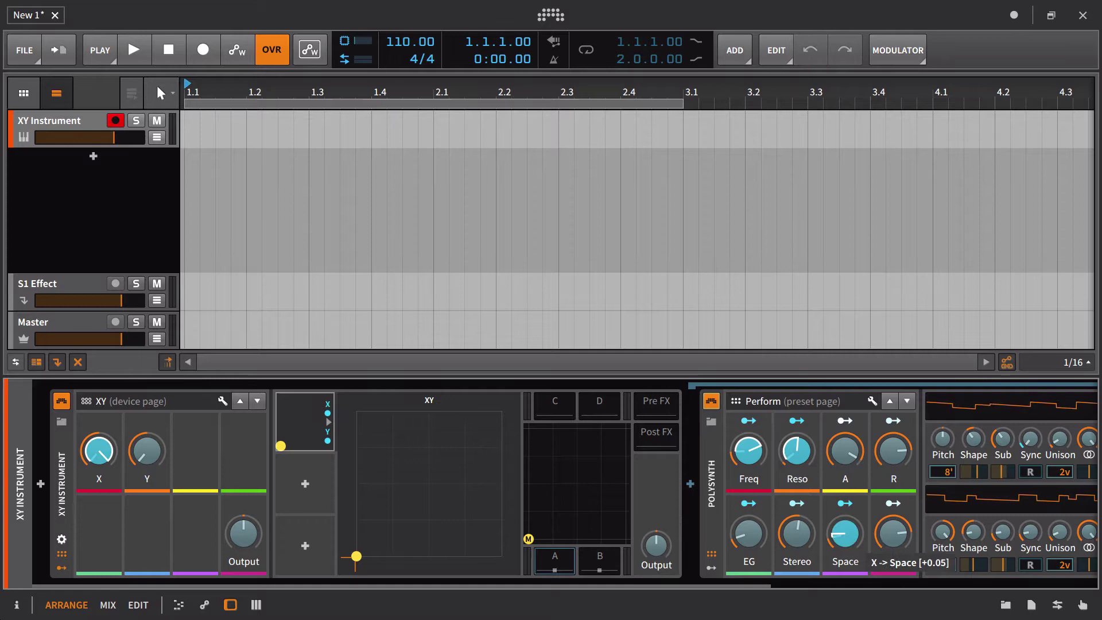
pyautogui.click(800, 538)
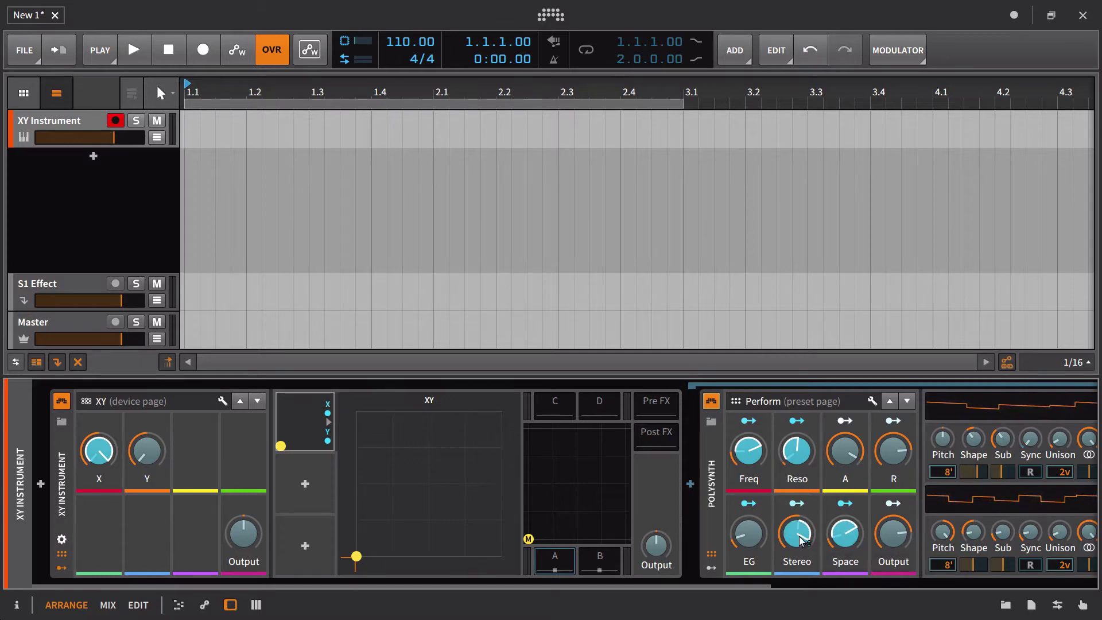
pyautogui.click(749, 534)
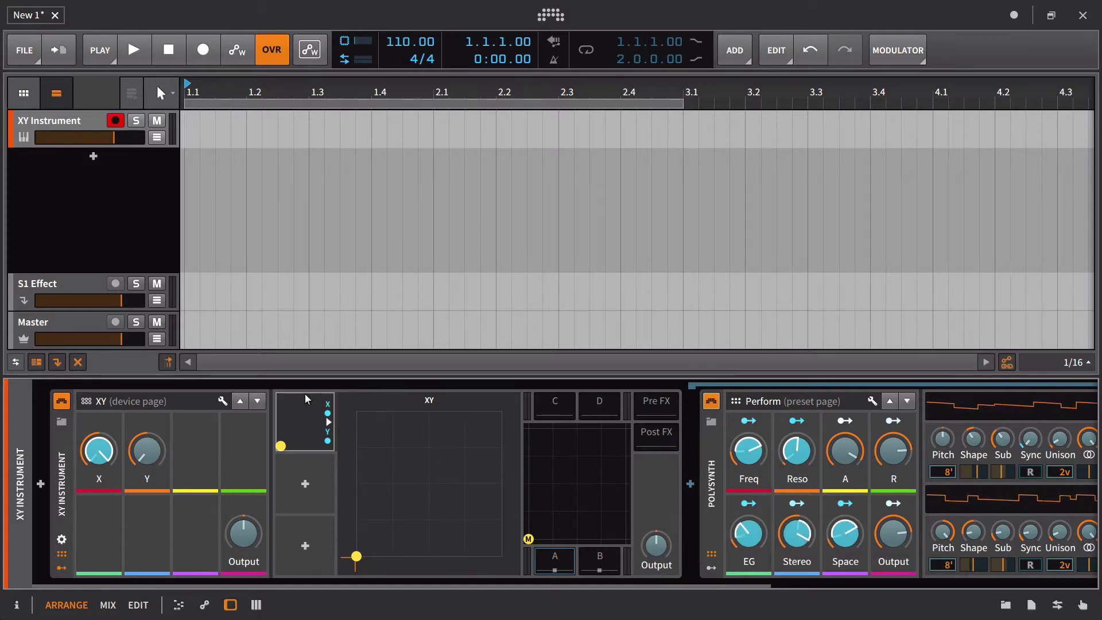
pyautogui.click(329, 422)
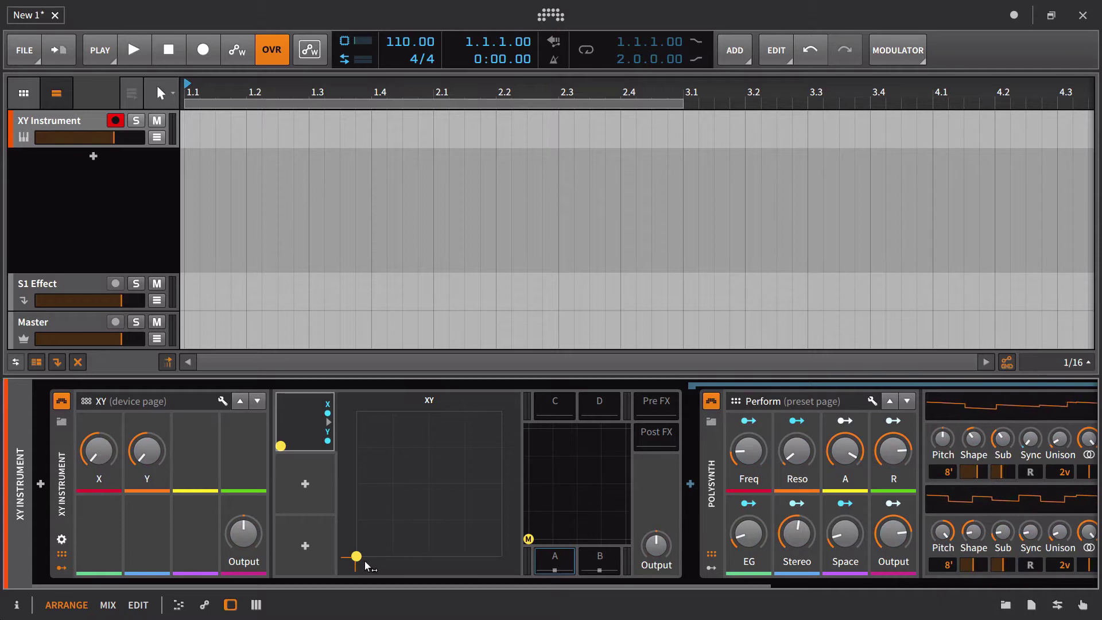
pyautogui.press('a')
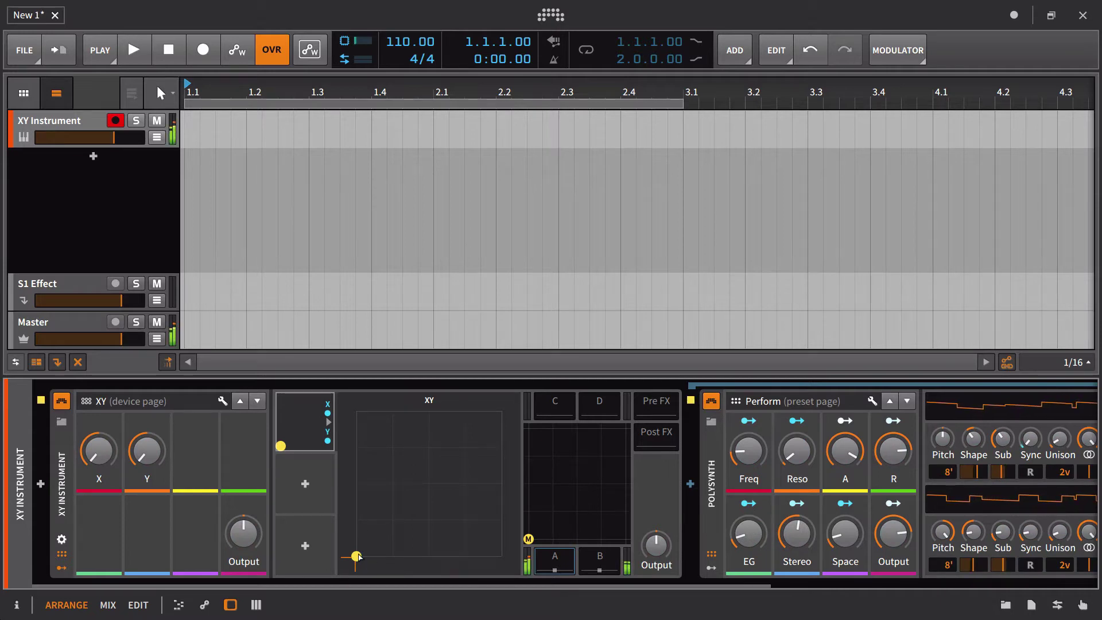
pyautogui.moveTo(357, 556); pyautogui.dragTo(403, 610)
# - Map the X axis to FM-4's Release, FX Mix, Noise Frequency and High Pass
pyautogui.click(612, 564)
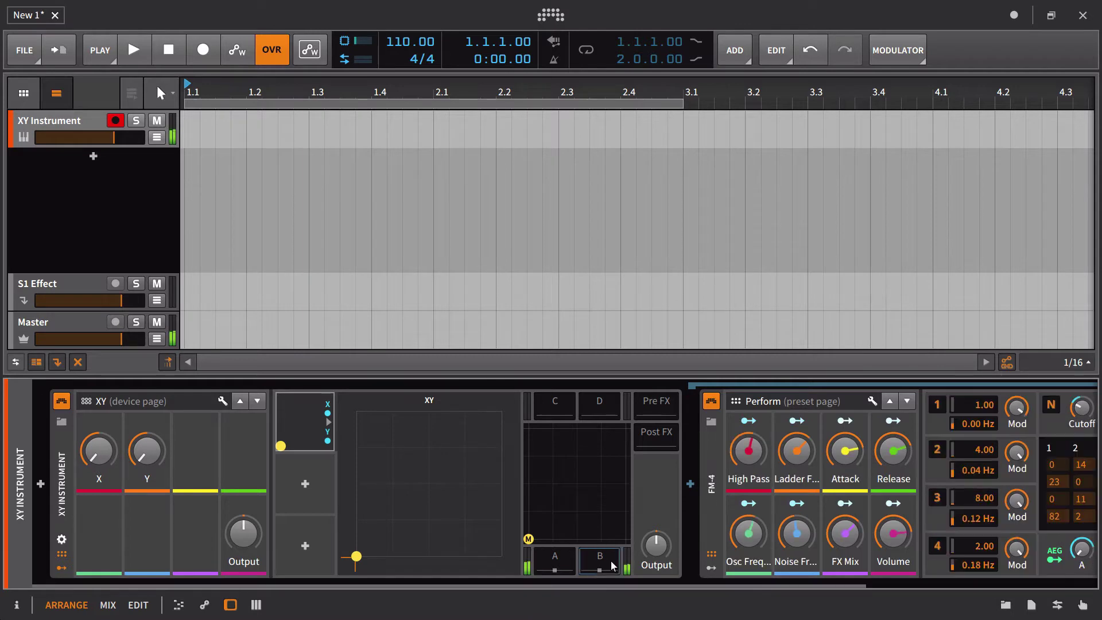
pyautogui.click(328, 413)
pyautogui.moveTo(893, 451); pyautogui.dragTo(893, 440)
pyautogui.moveTo(855, 563); pyautogui.dragTo(856, 563)
pyautogui.moveTo(797, 534); pyautogui.dragTo(797, 522)
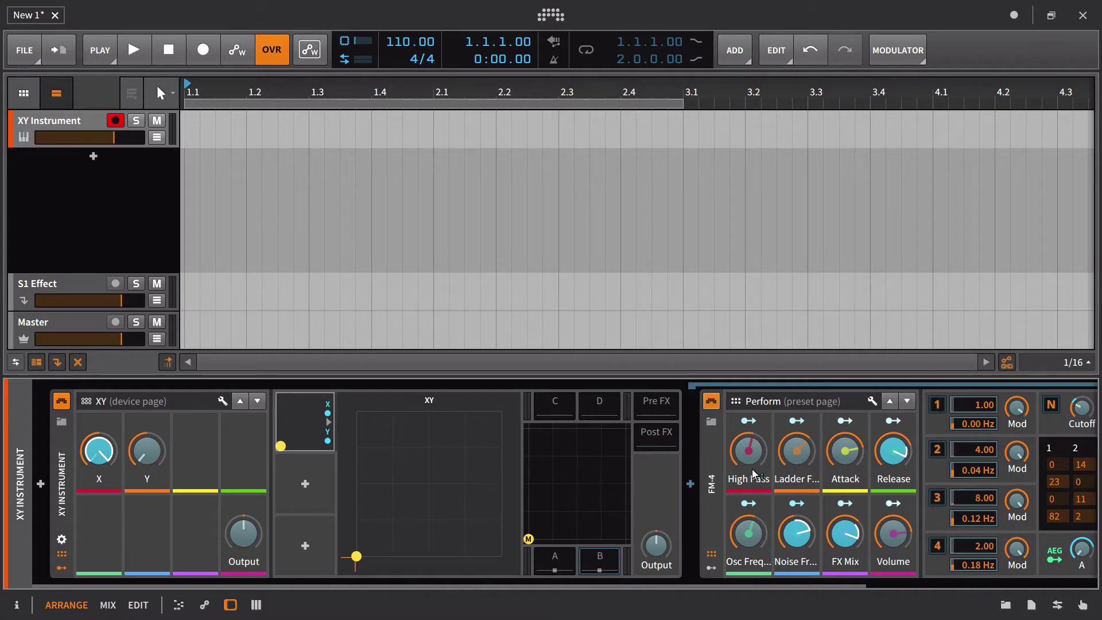
pyautogui.moveTo(750, 457); pyautogui.dragTo(749, 447)
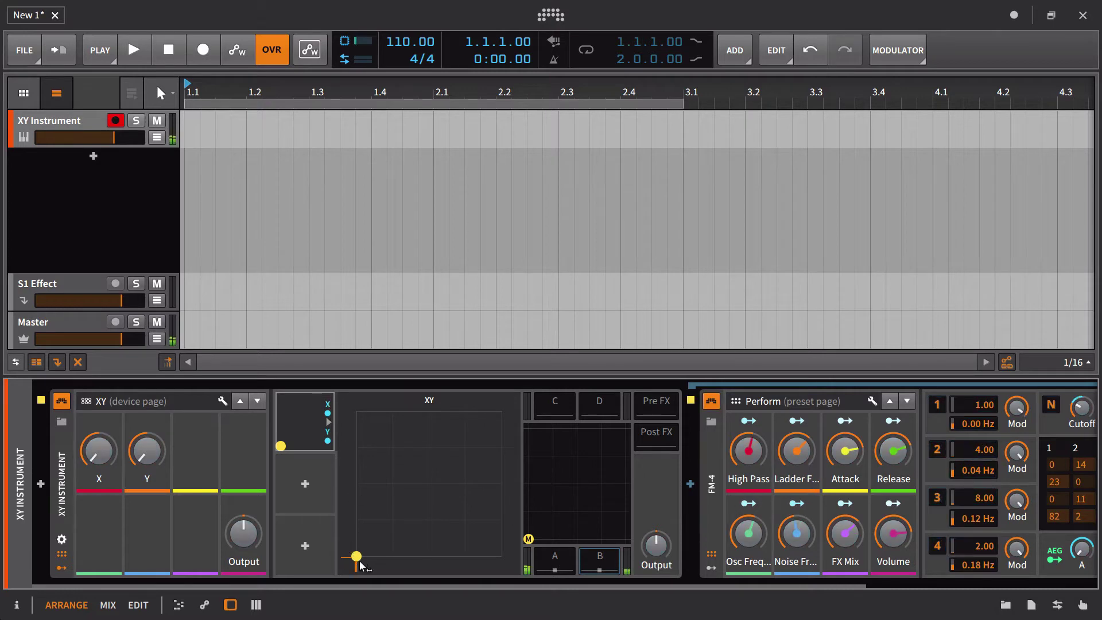
# - Sweep the pad point right and left to hear the FM-4 modulation
pyautogui.moveTo(357, 560); pyautogui.dragTo(443, 581)
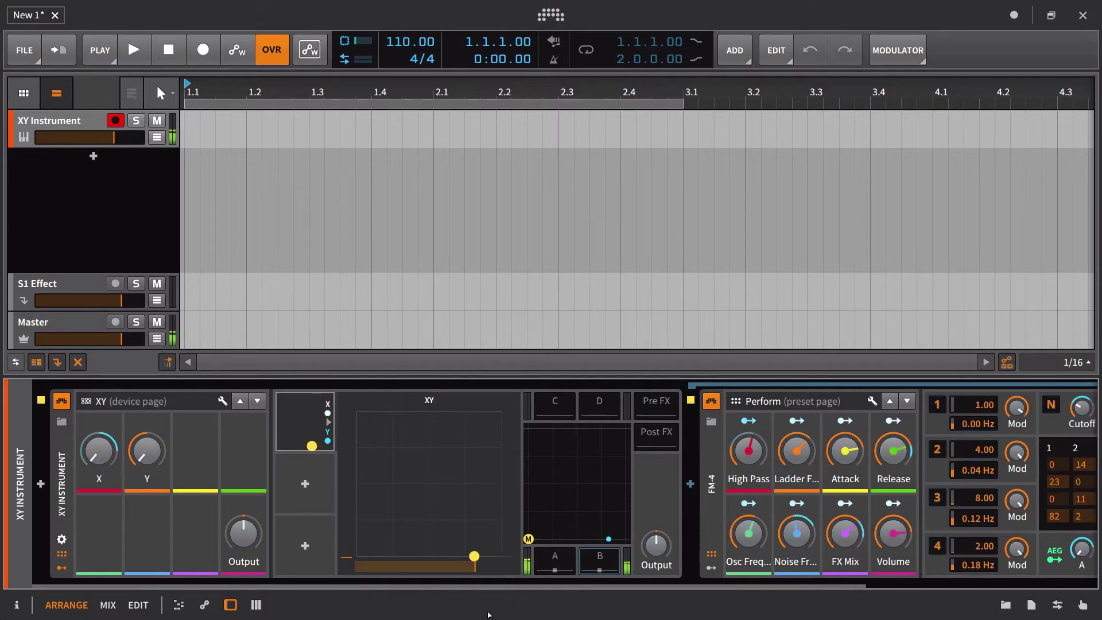
pyautogui.moveTo(488, 615); pyautogui.dragTo(362, 616)
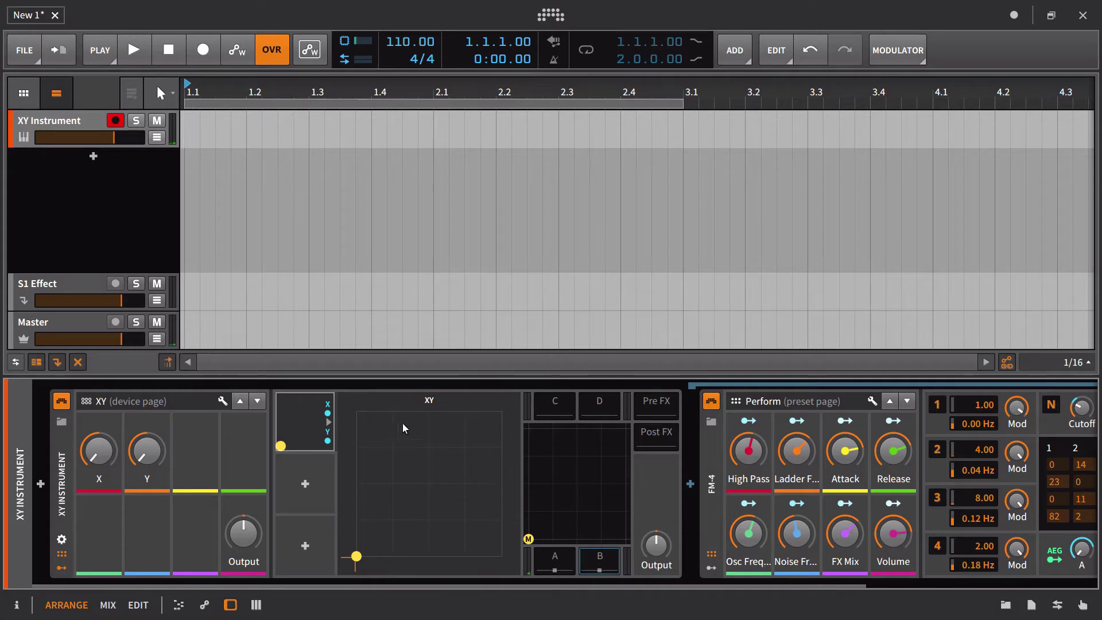
pyautogui.rightClick(406, 570)
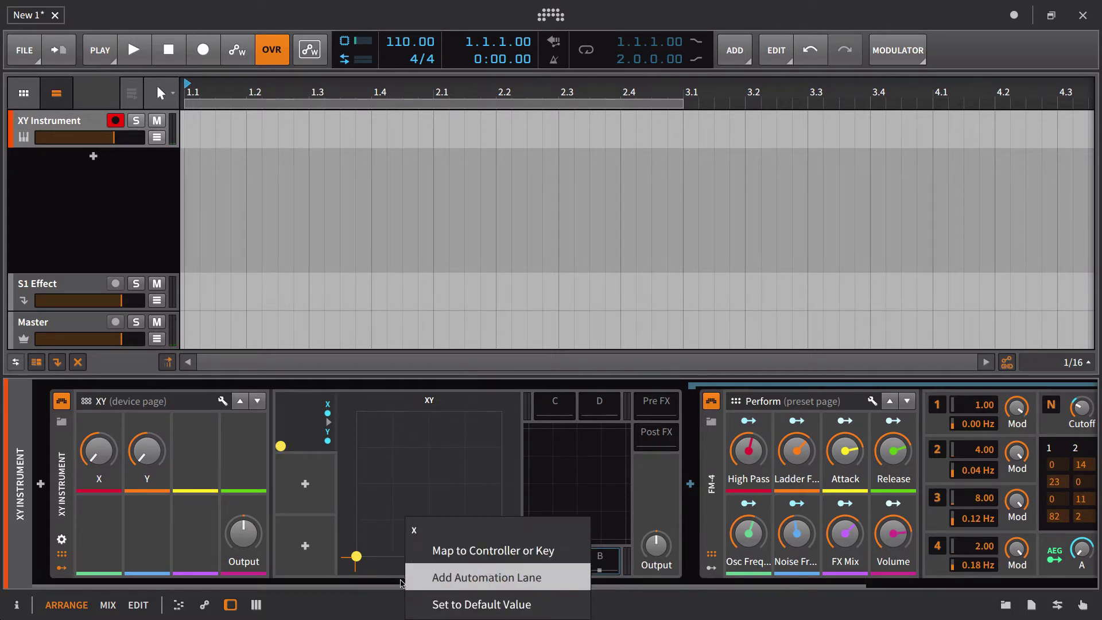
pyautogui.click(385, 578)
pyautogui.moveTo(360, 560); pyautogui.dragTo(330, 557)
# - Insert a Macro modulator into the XY Instrument via a 'macro' search
pyautogui.click(305, 488)
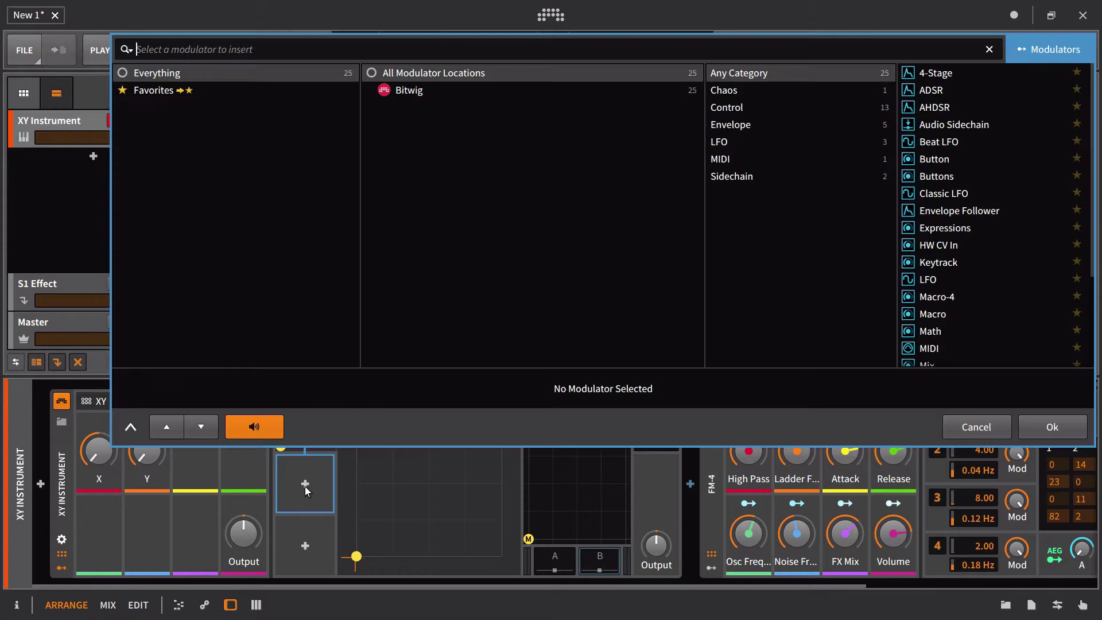
pyautogui.write('macro')
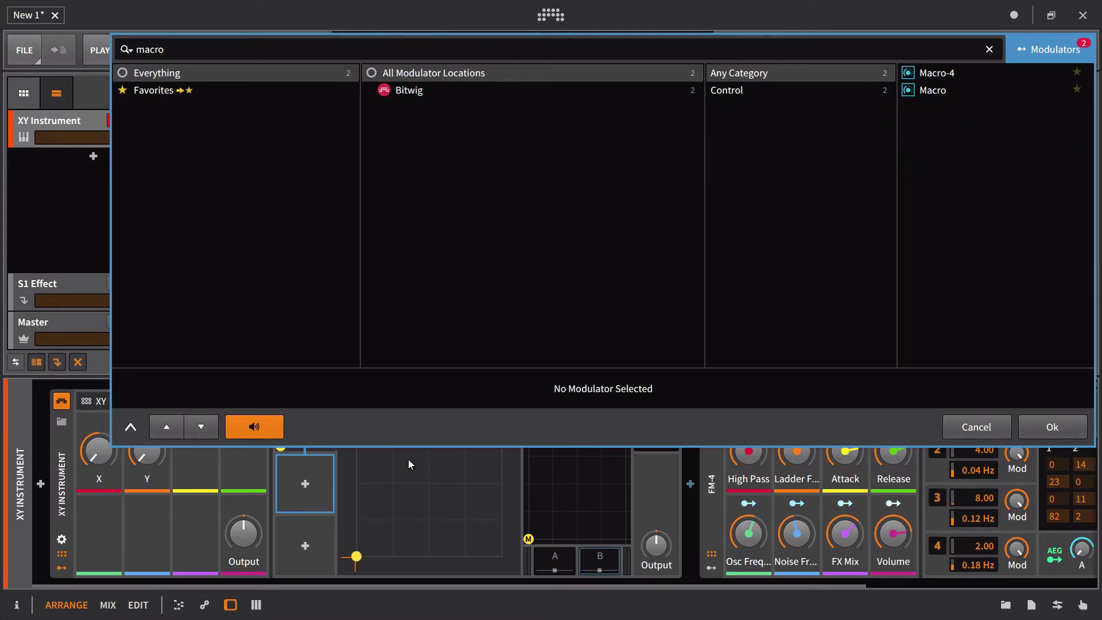
pyautogui.click(949, 93)
pyautogui.click(1045, 429)
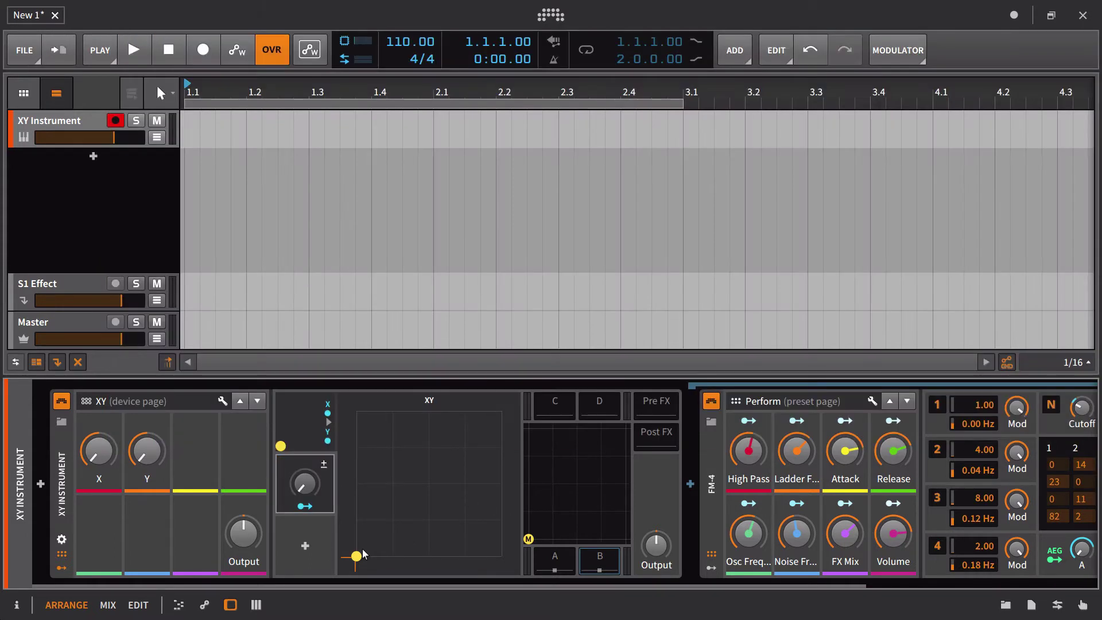
# - Insert a second single Macro modulator into the next slot
pyautogui.click(305, 545)
pyautogui.write('mav')
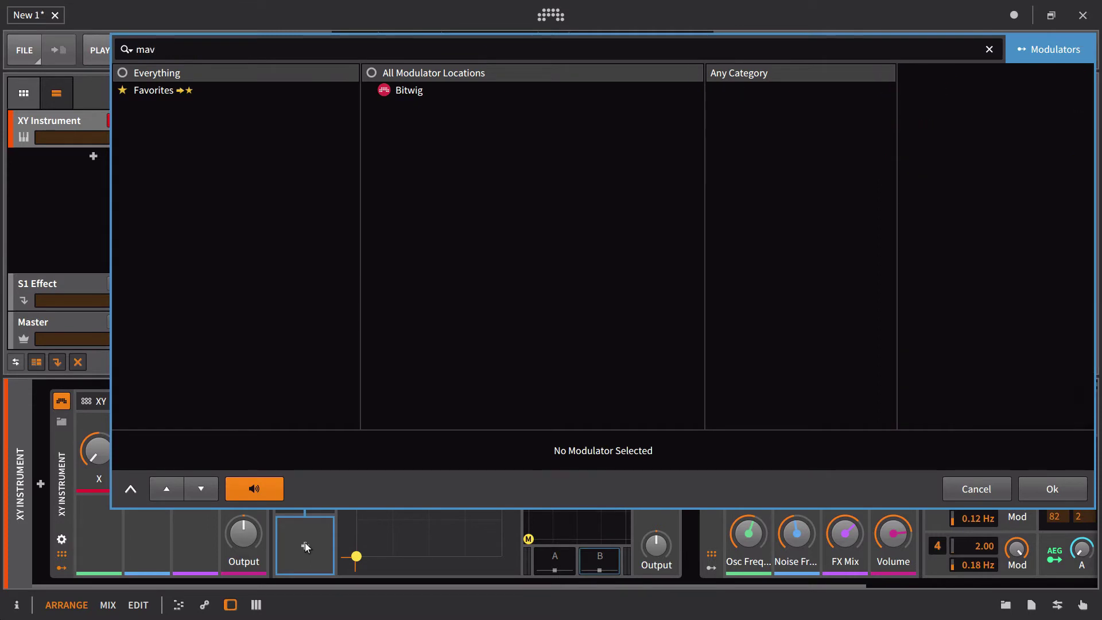
pyautogui.press('BackSpace')
pyautogui.write('cro')
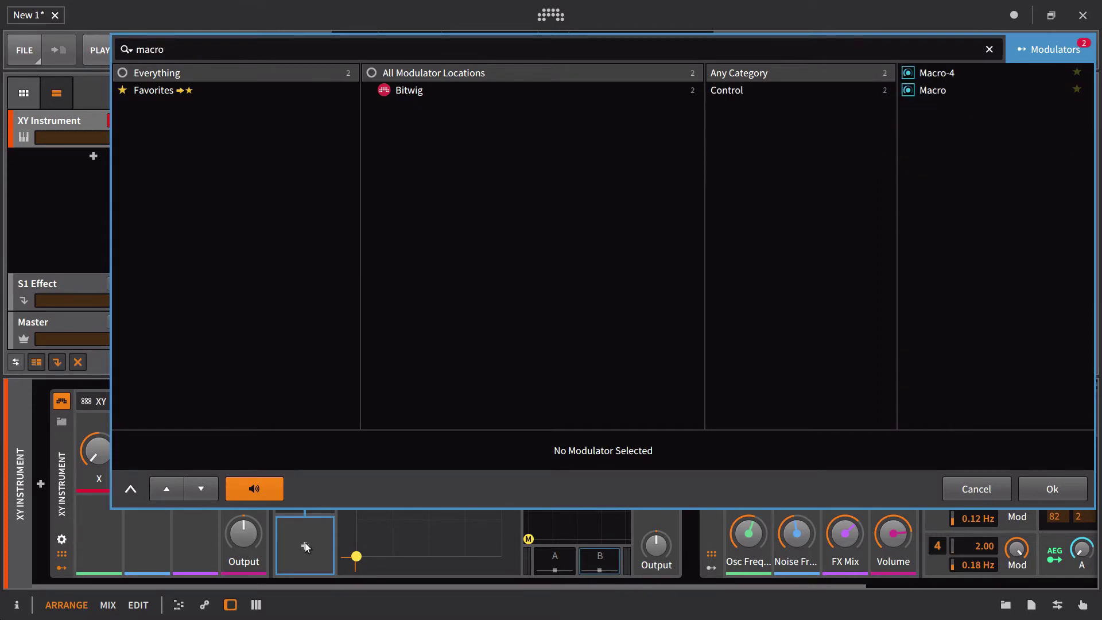
pyautogui.click(941, 73)
pyautogui.click(933, 90)
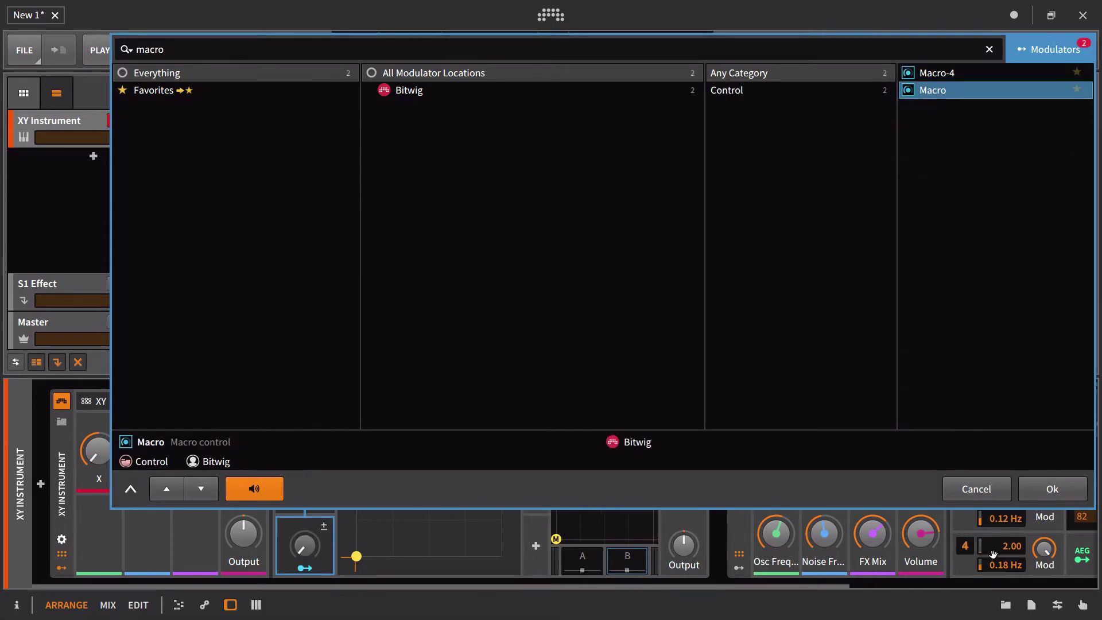
pyautogui.click(1040, 491)
# - Assign the first macro to the pad's X axis
pyautogui.click(303, 506)
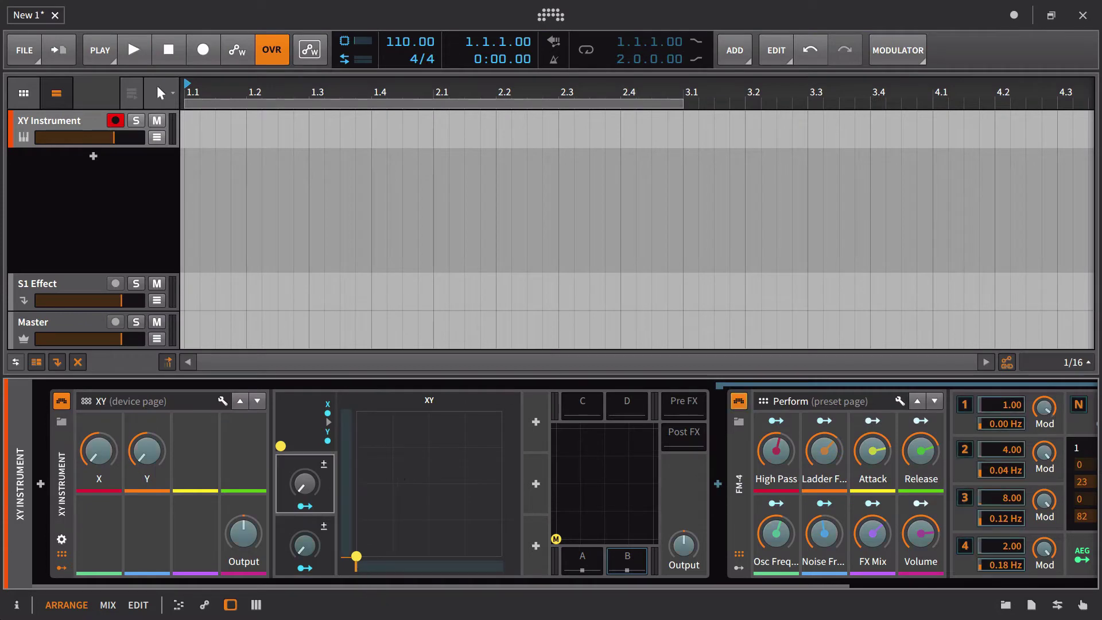
pyautogui.moveTo(379, 566); pyautogui.dragTo(503, 567)
pyautogui.click(304, 568)
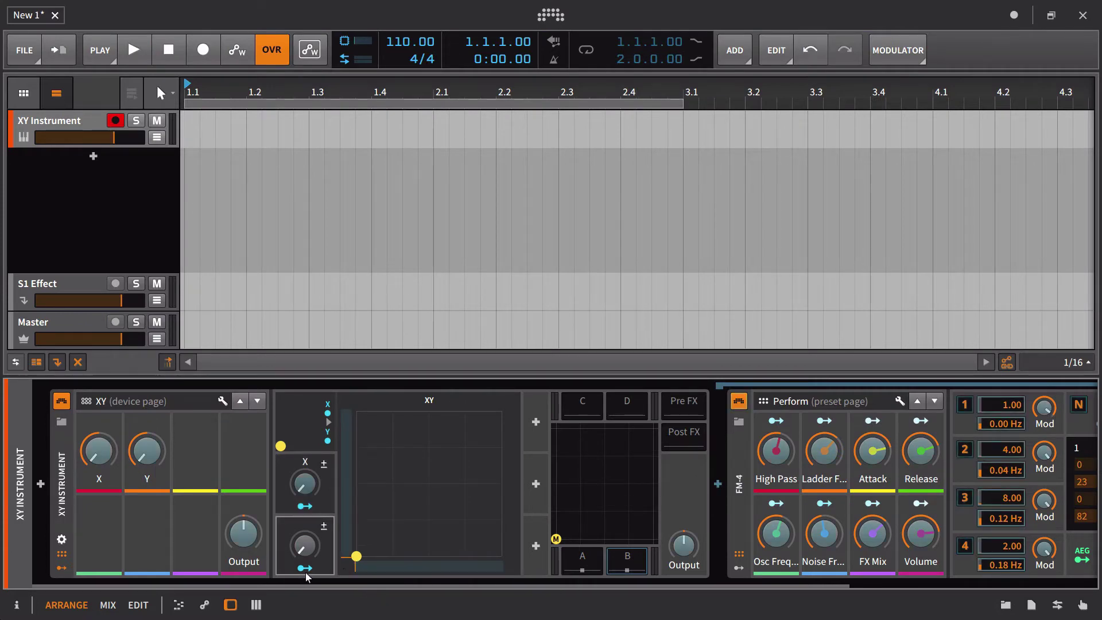
# - Assign the second macro to Y, set Y to 56% and X to about 23%, then sweep right
pyautogui.moveTo(347, 557); pyautogui.dragTo(347, 409)
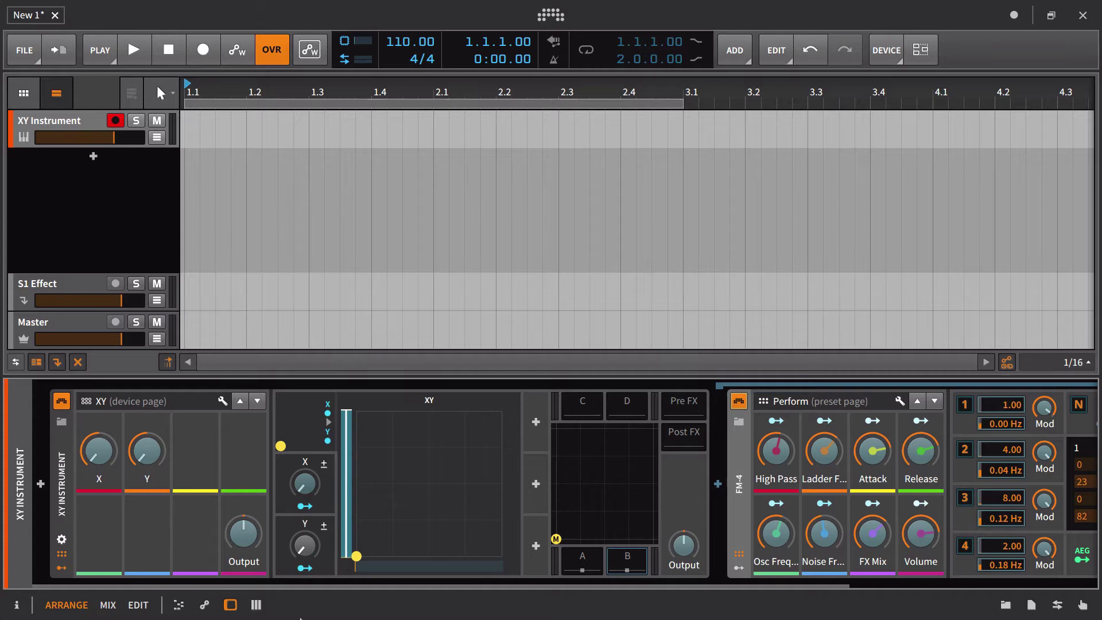
pyautogui.moveTo(304, 546); pyautogui.dragTo(305, 463)
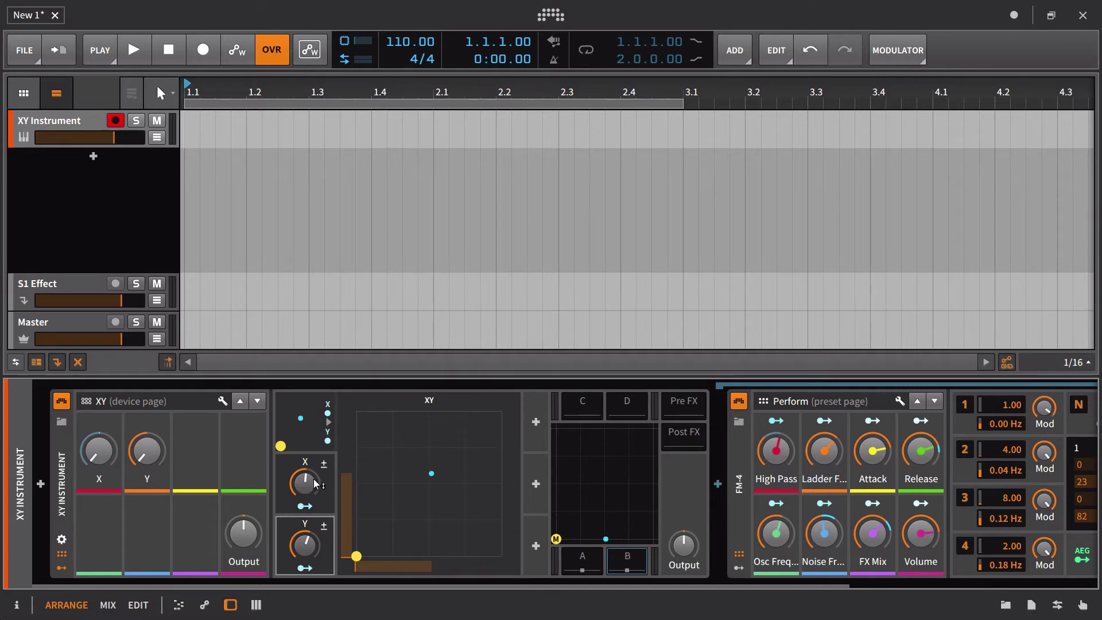
pyautogui.moveTo(314, 484); pyautogui.dragTo(304, 569)
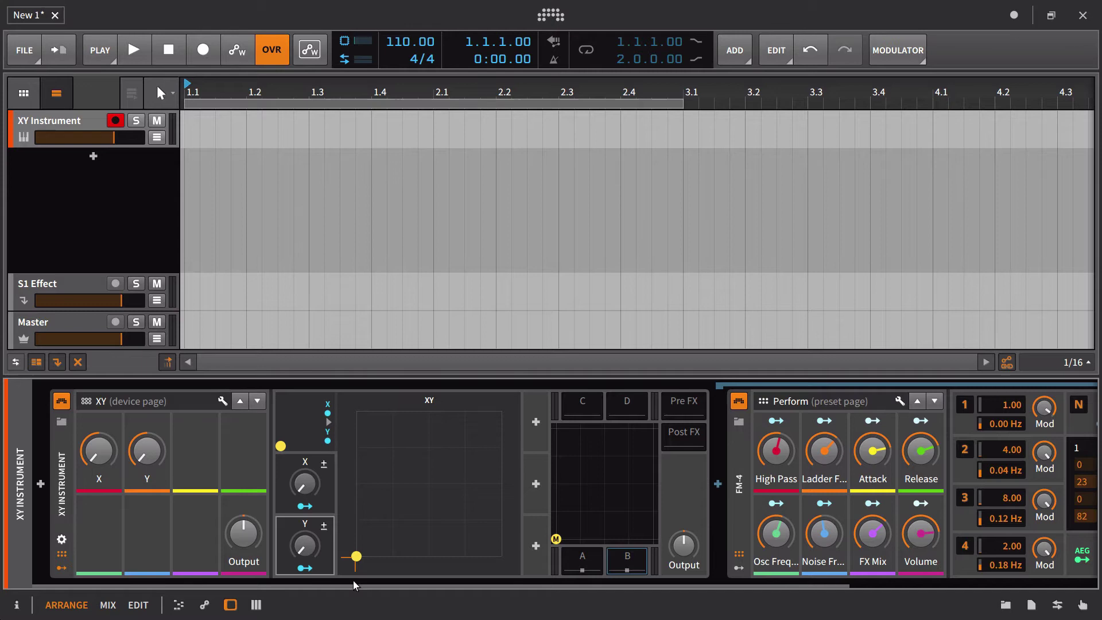
pyautogui.moveTo(357, 558); pyautogui.dragTo(448, 586)
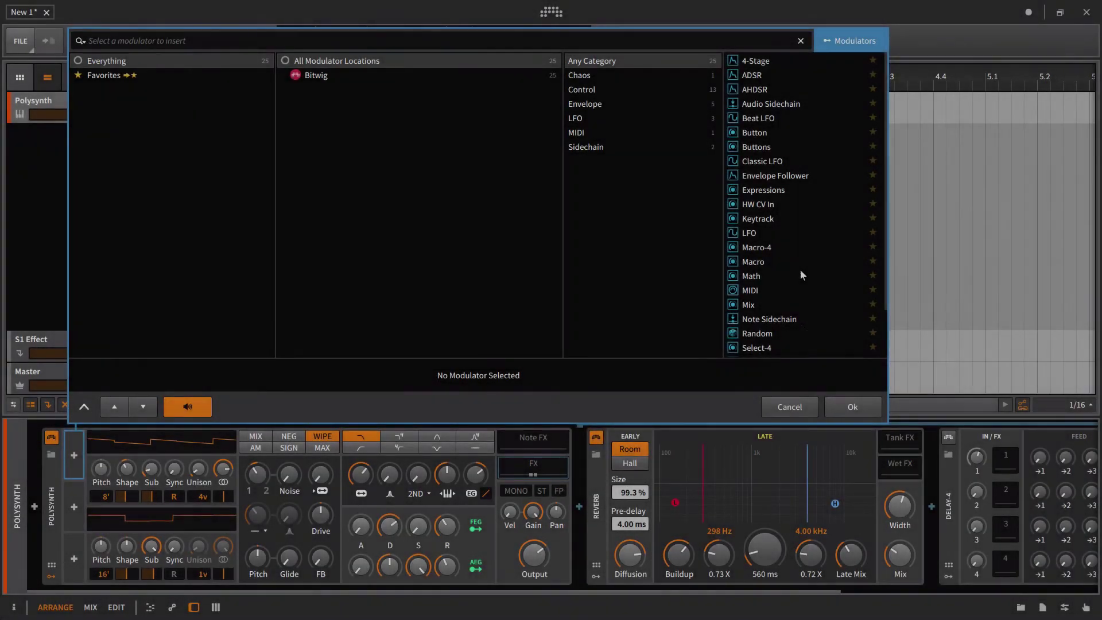
# - Insert an XY modulator into the Polysynth's first modulator slot and expand its pad
pyautogui.scroll(-4, 800, 269)
pyautogui.click(783, 350)
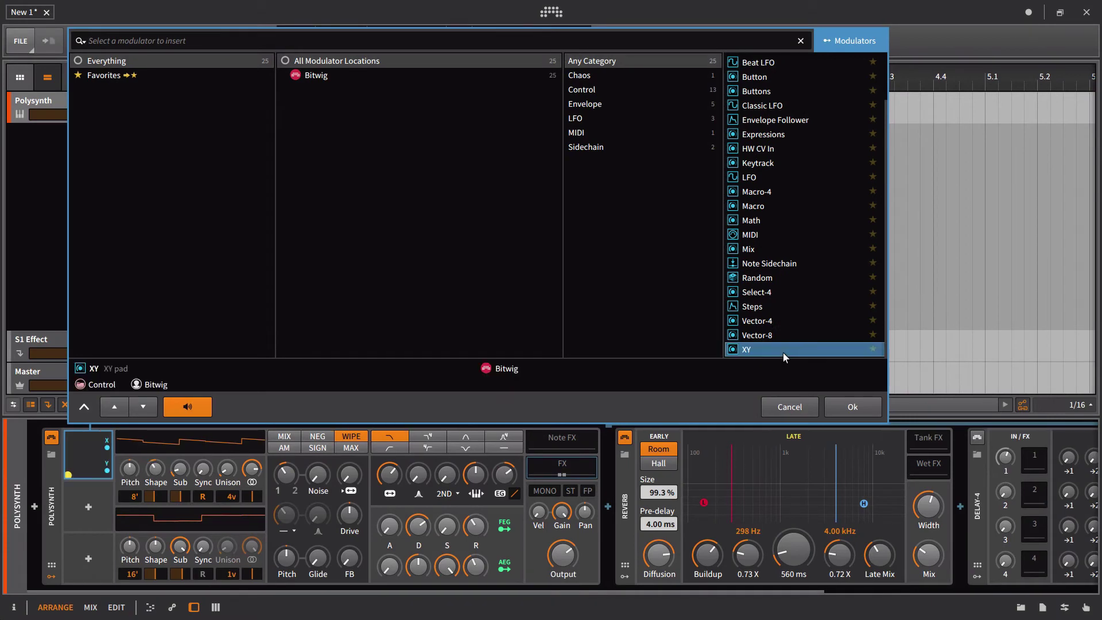
pyautogui.click(853, 405)
pyautogui.click(81, 450)
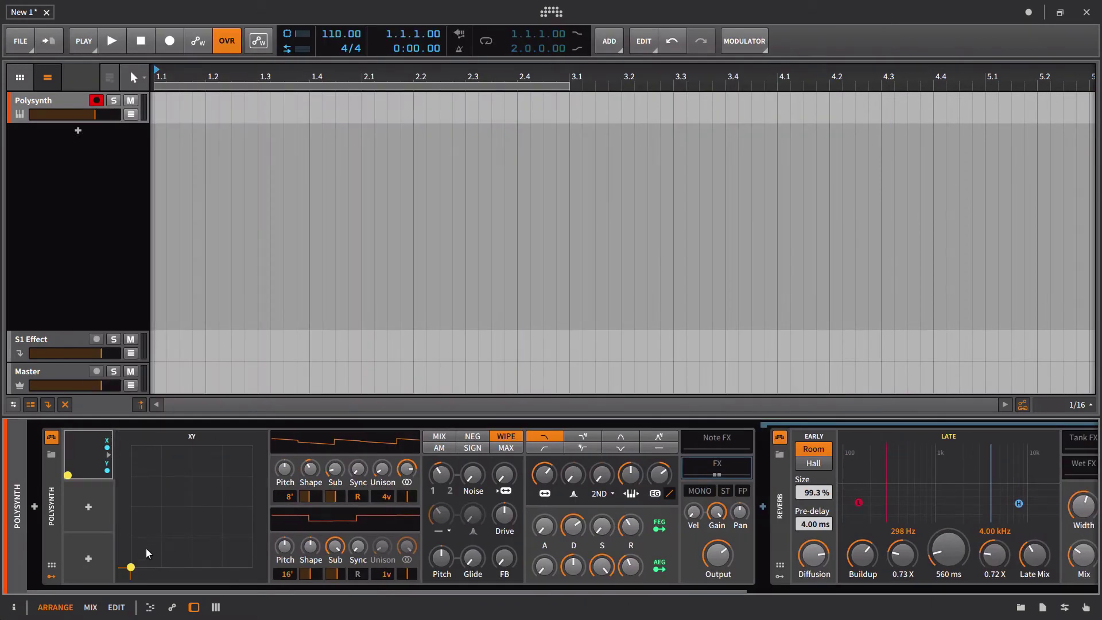
pyautogui.click(138, 571)
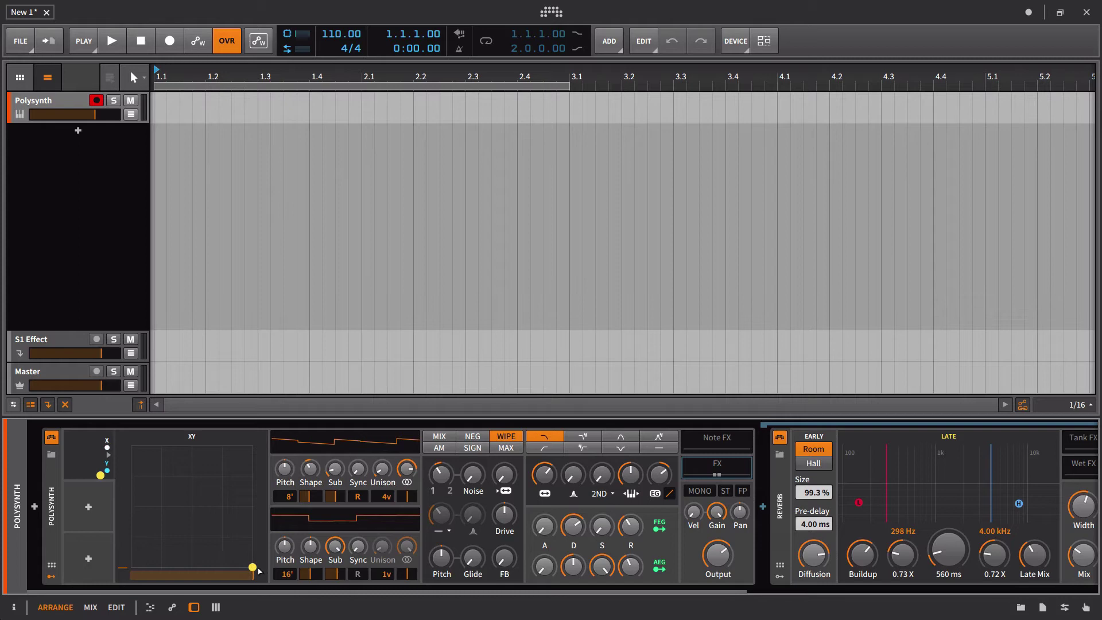
# - Map the XY modulator's X axis to the reverb time and the filter and amp release
pyautogui.click(108, 447)
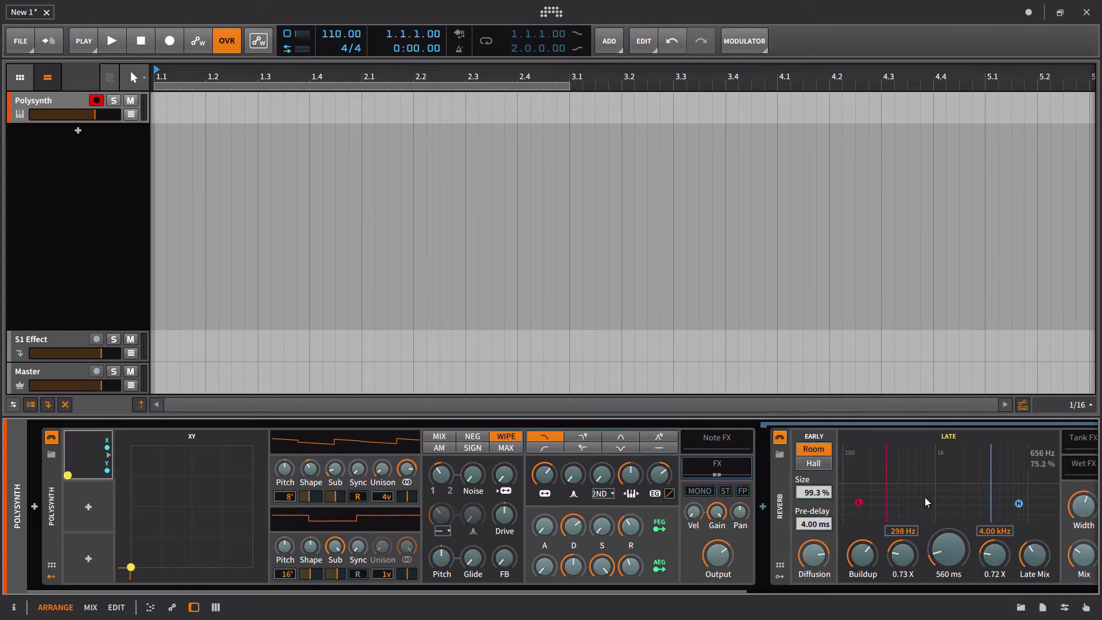
pyautogui.moveTo(949, 550); pyautogui.dragTo(948, 531)
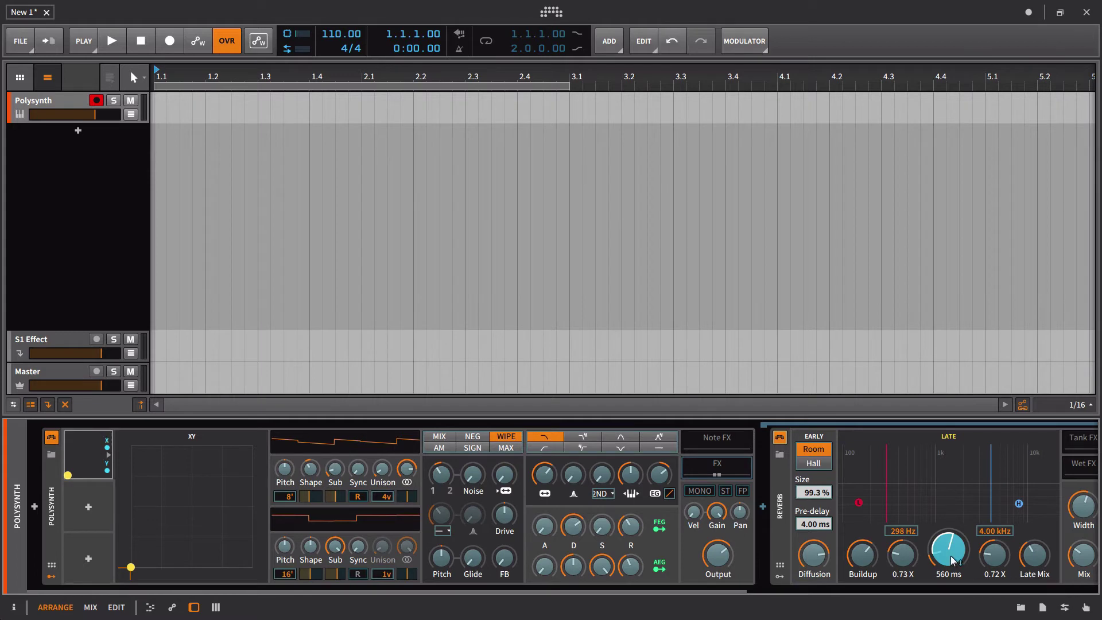
pyautogui.moveTo(636, 537); pyautogui.dragTo(633, 553)
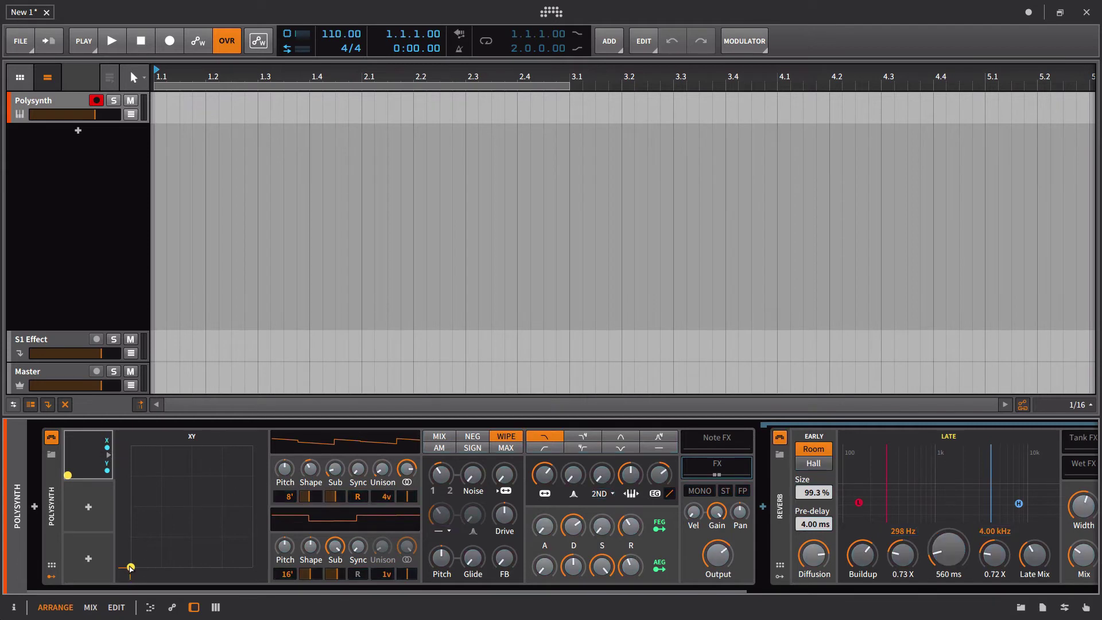
# - Sweep the XY point right, left, up and down, leaving it near the lower-left edge
pyautogui.moveTo(129, 567); pyautogui.dragTo(253, 567)
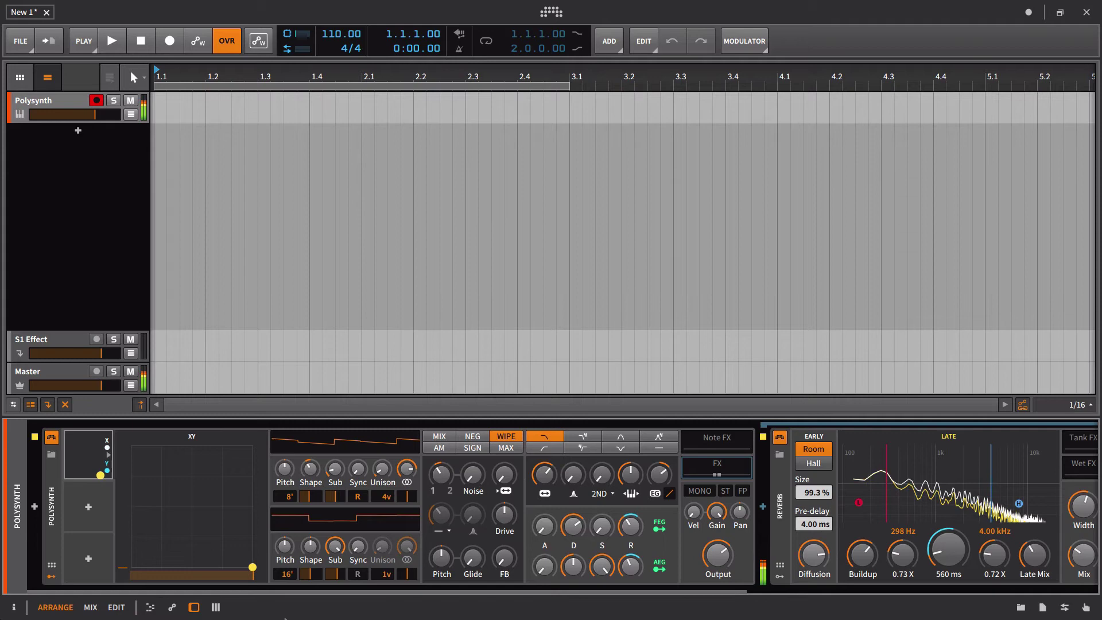
pyautogui.moveTo(294, 617); pyautogui.dragTo(131, 618)
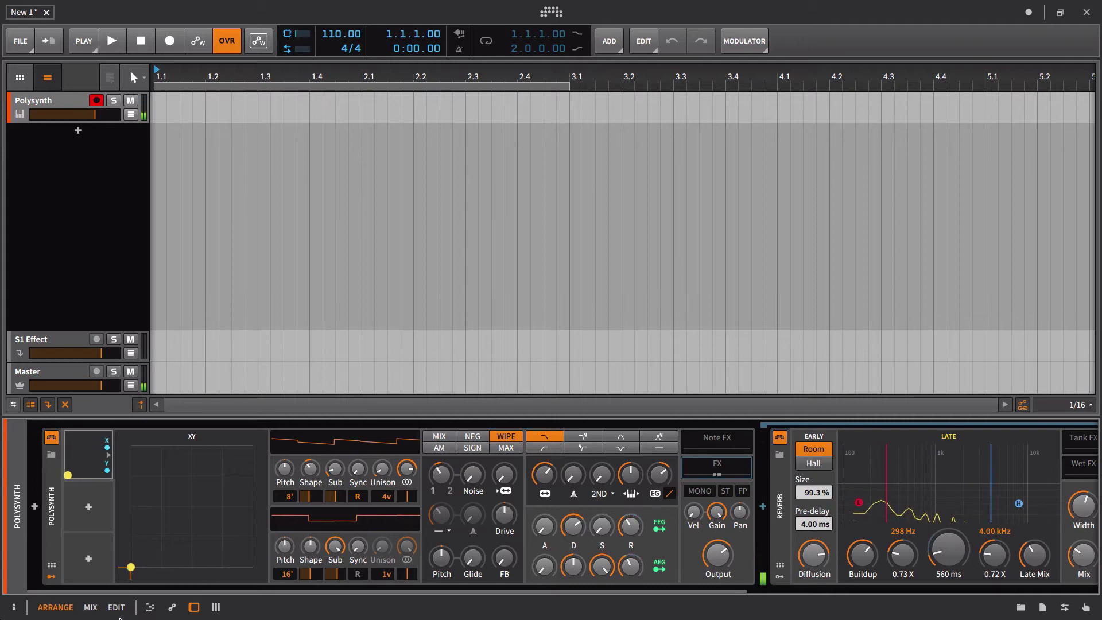
pyautogui.moveTo(121, 507); pyautogui.dragTo(121, 373)
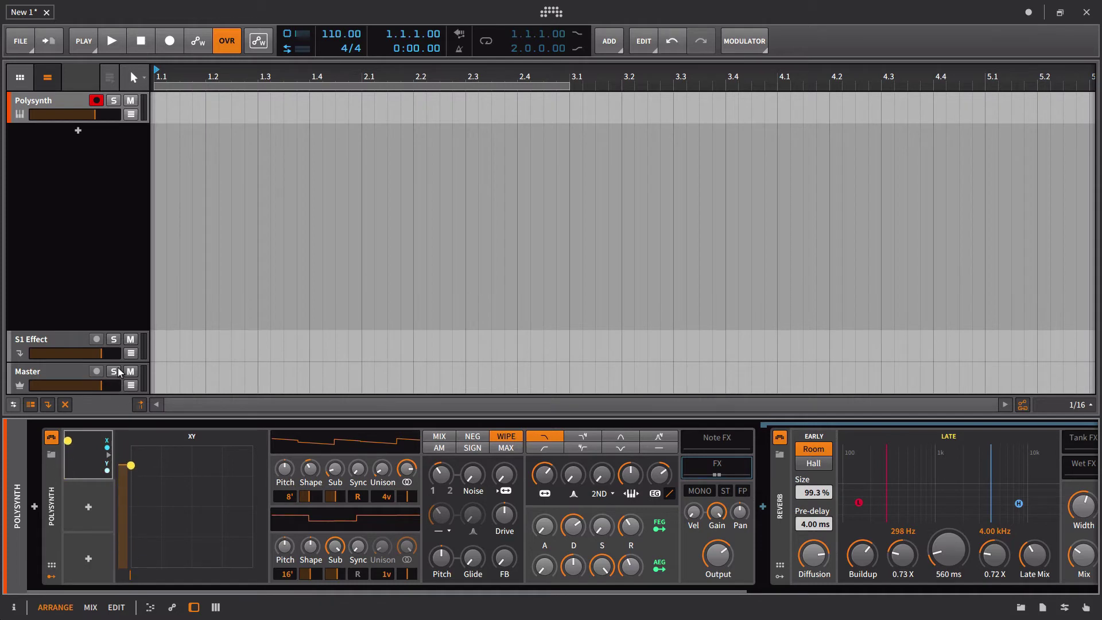
pyautogui.moveTo(137, 466); pyautogui.dragTo(130, 567)
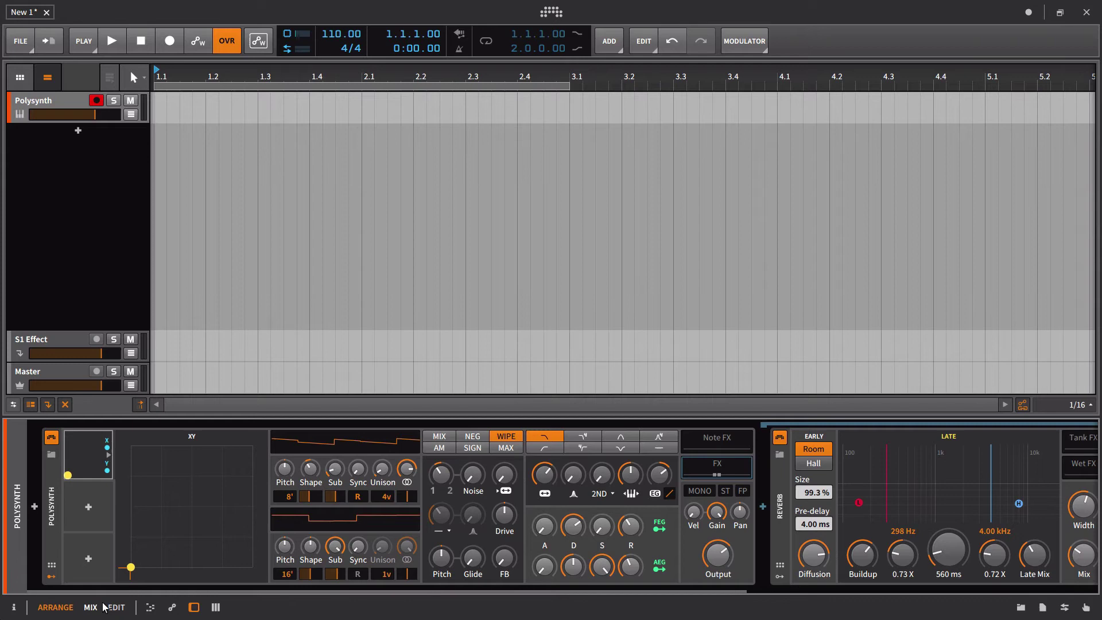
pyautogui.moveTo(96, 459); pyautogui.dragTo(62, 480)
# - Swap the XY modulator for Vector-4, expand its pad, and place its point bottom-left
pyautogui.press('Delete')
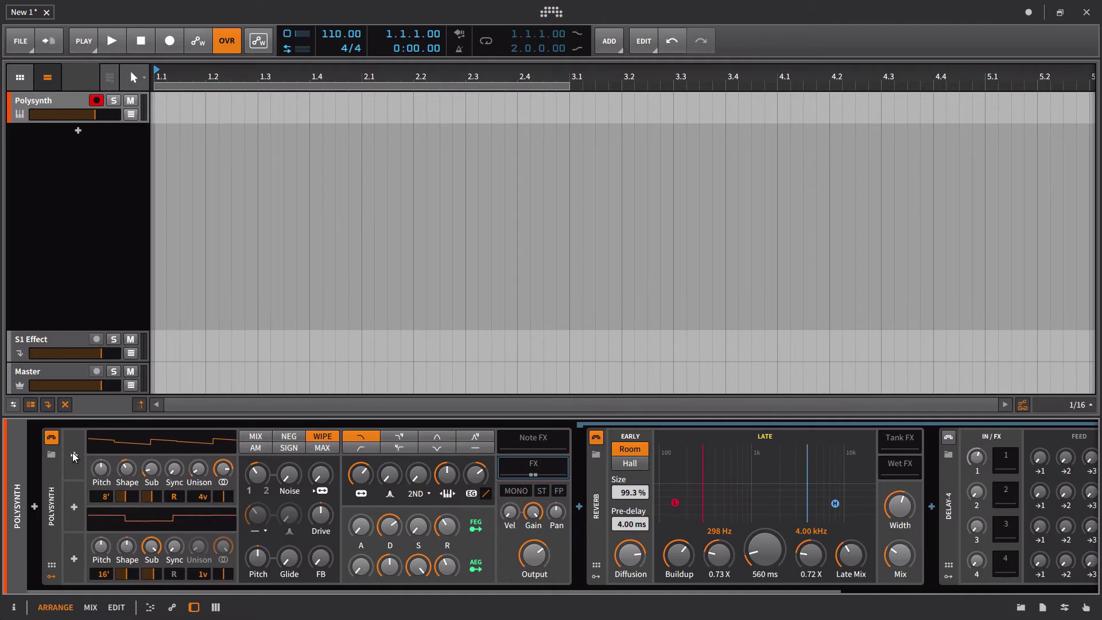
pyautogui.click(74, 457)
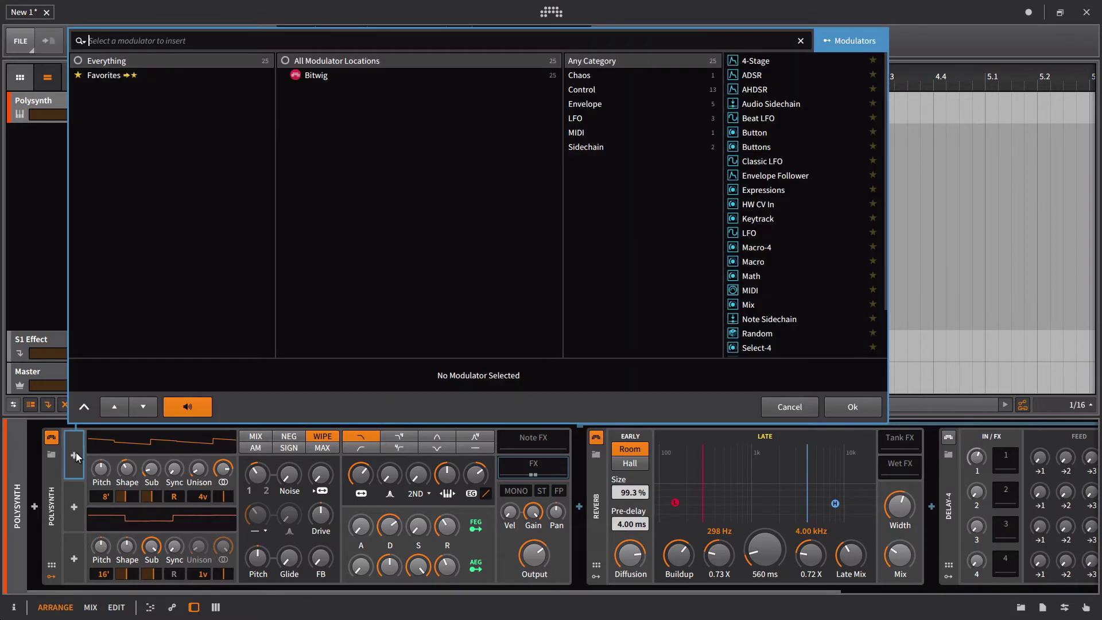
pyautogui.scroll(-2, 801, 279)
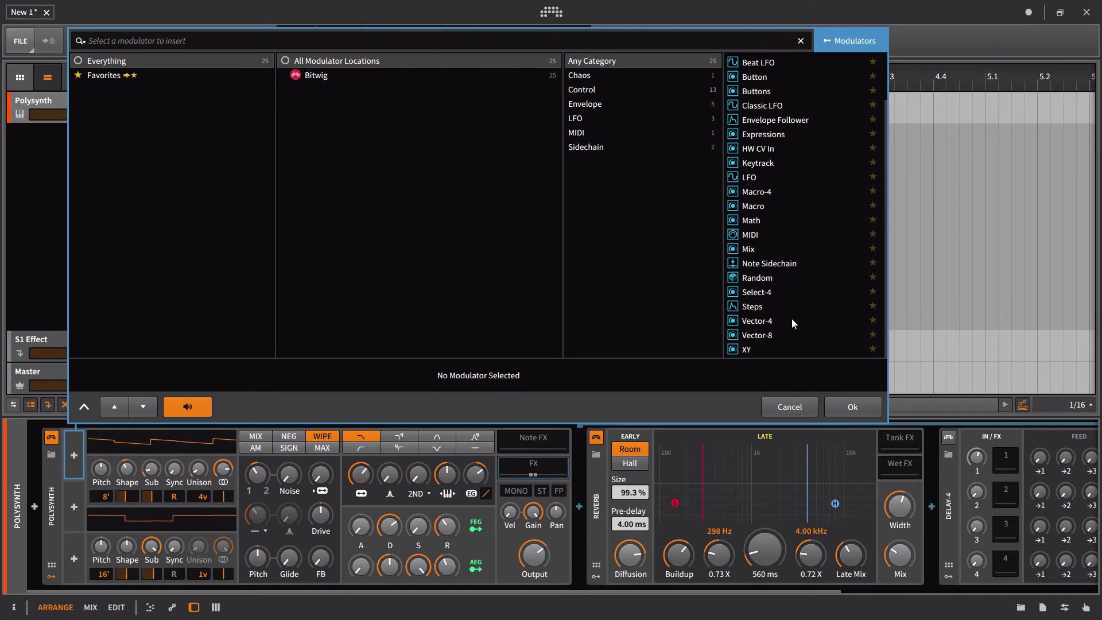
pyautogui.click(775, 320)
pyautogui.click(853, 406)
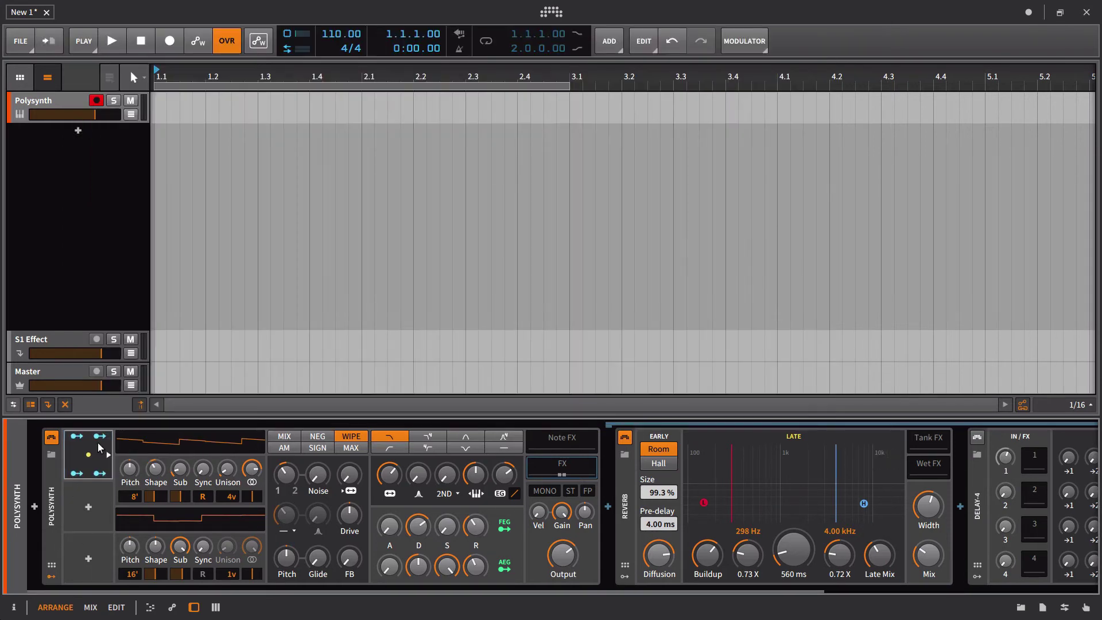
pyautogui.click(96, 462)
pyautogui.moveTo(191, 506); pyautogui.dragTo(130, 572)
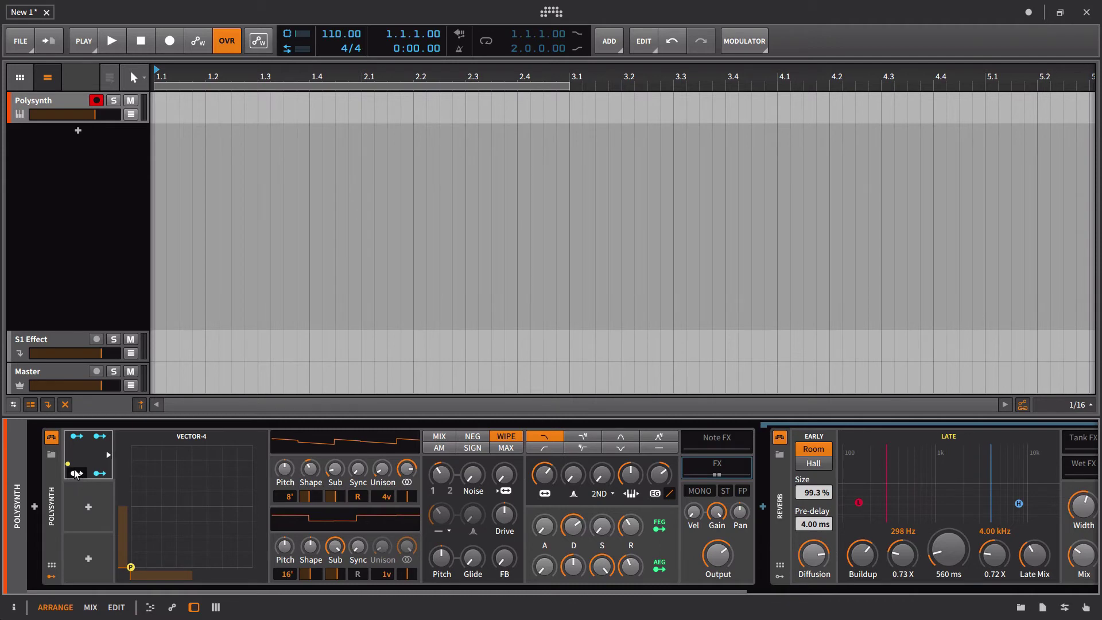
# - Route Vector-4's bottom-left source to OSC1 Sync, Reverb Time, FEG R and AEG R
pyautogui.click(78, 473)
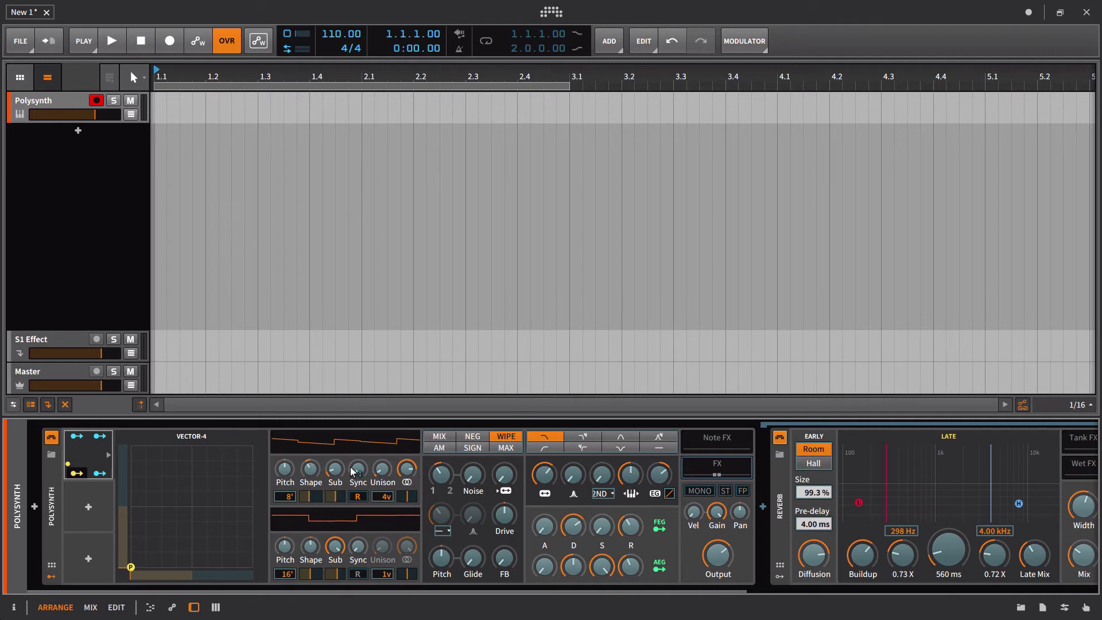
pyautogui.moveTo(357, 470); pyautogui.dragTo(335, 464)
pyautogui.moveTo(958, 552); pyautogui.dragTo(957, 546)
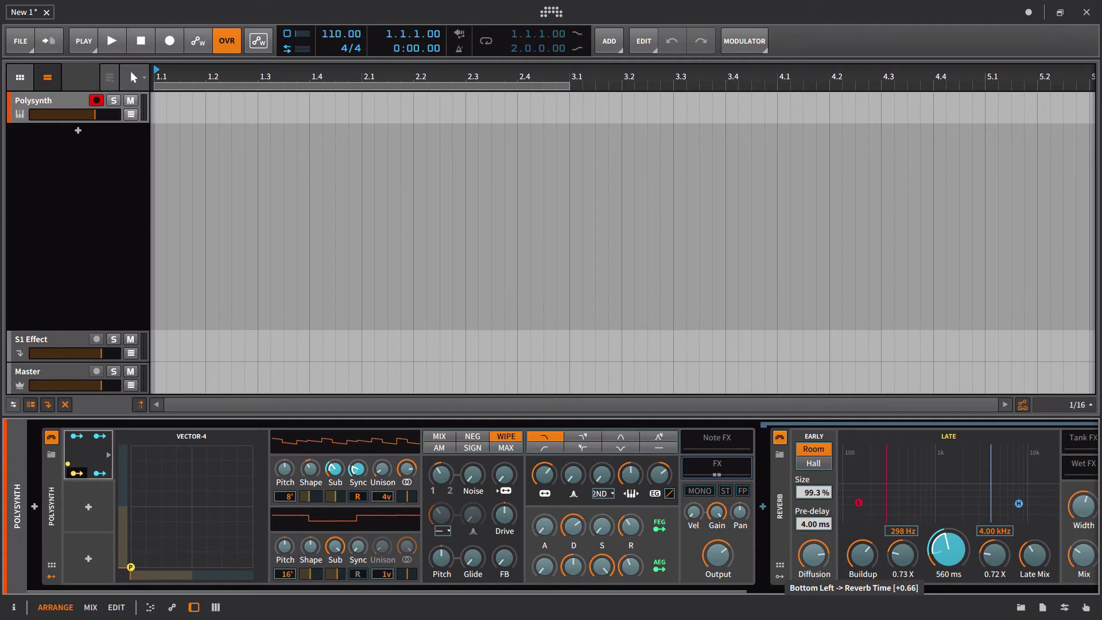
pyautogui.moveTo(630, 527); pyautogui.dragTo(631, 519)
pyautogui.moveTo(633, 565); pyautogui.dragTo(634, 562)
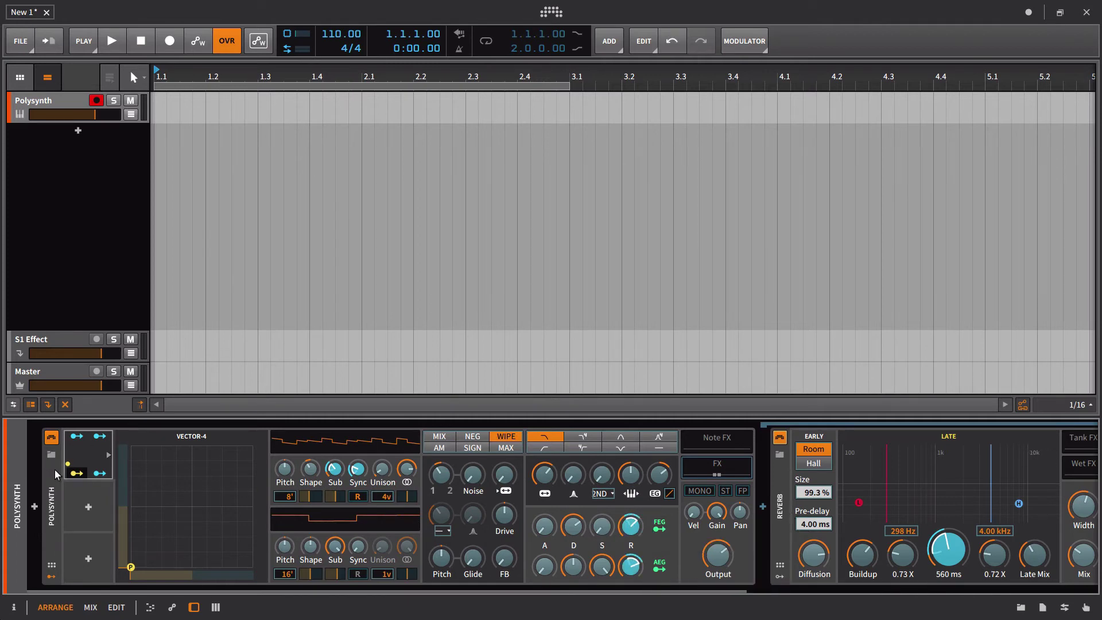
pyautogui.click(127, 519)
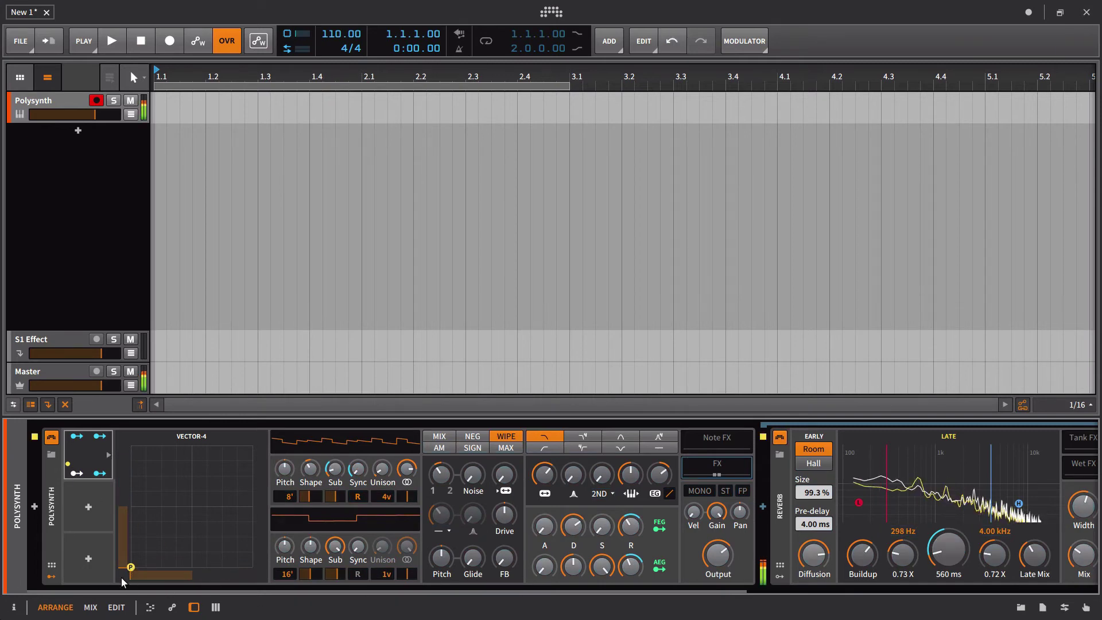
pyautogui.moveTo(123, 571); pyautogui.dragTo(122, 615)
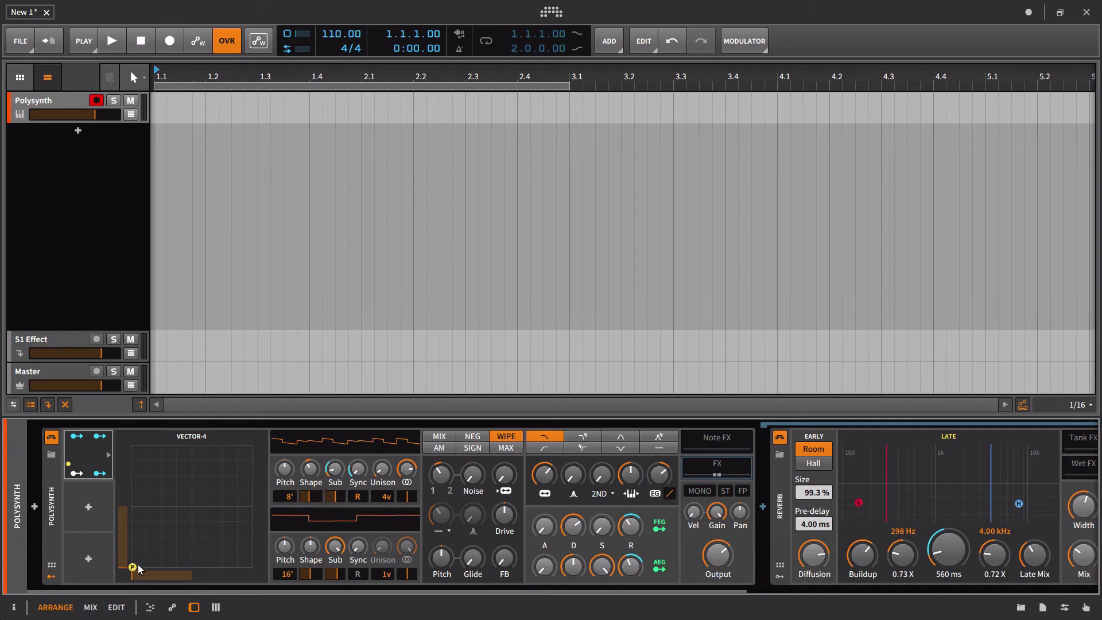
# - Drag the Vector-4 point from the bottom-left corner to the pad's top-right corner
pyautogui.moveTo(138, 569); pyautogui.dragTo(298, 402)
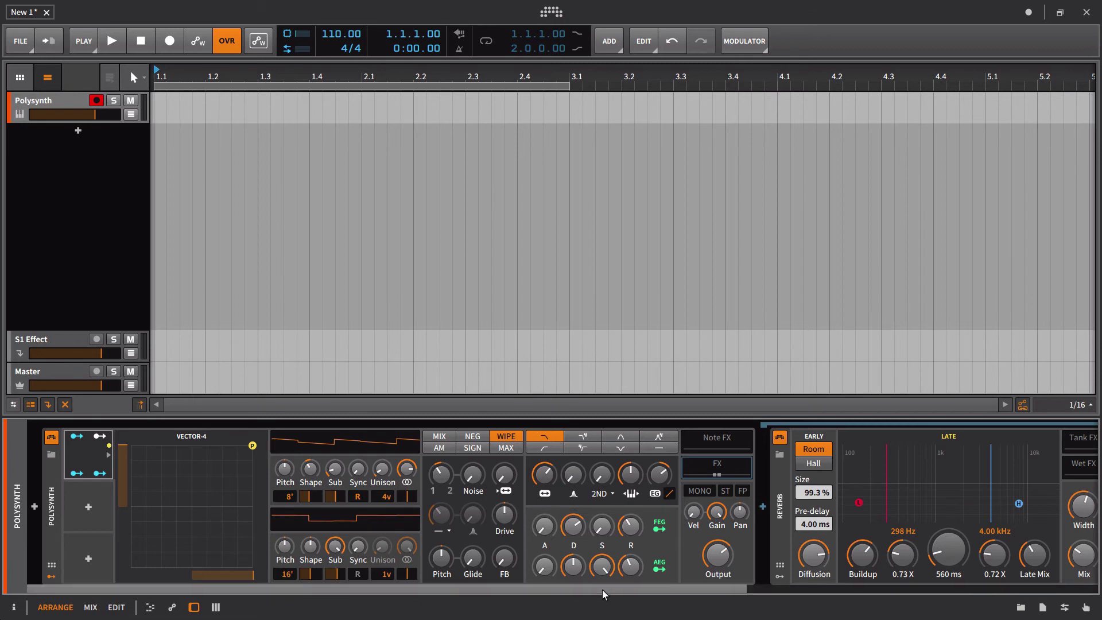
# - Raise Delay-4's Feed 1→1 and Feed 2→2, the latter to -13.138 dB
pyautogui.moveTo(603, 591); pyautogui.dragTo(826, 551)
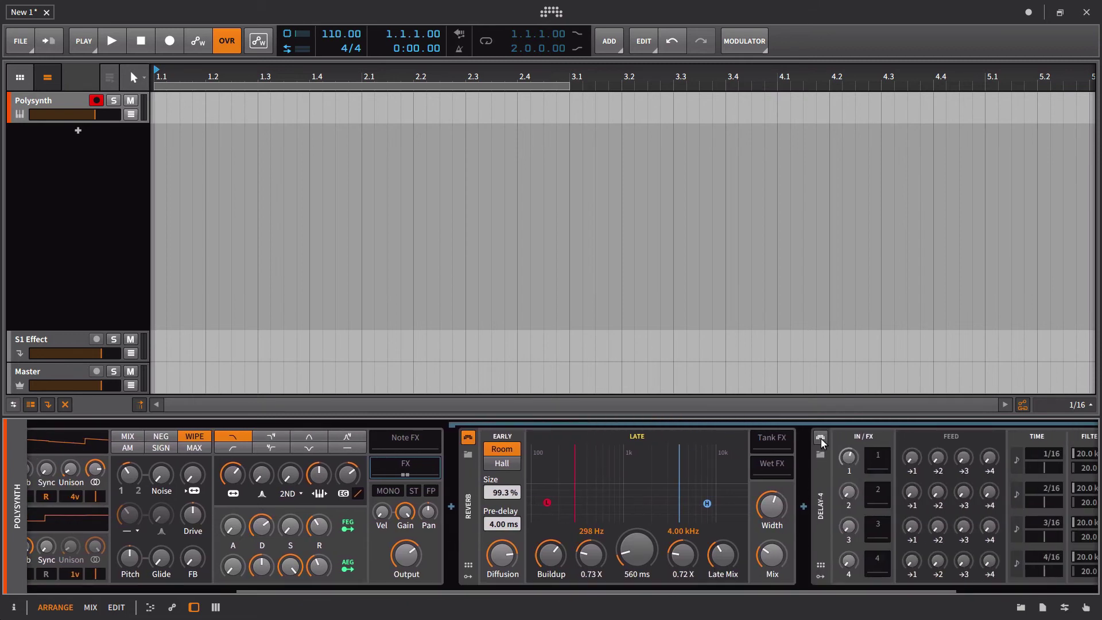
pyautogui.moveTo(881, 590); pyautogui.dragTo(976, 576)
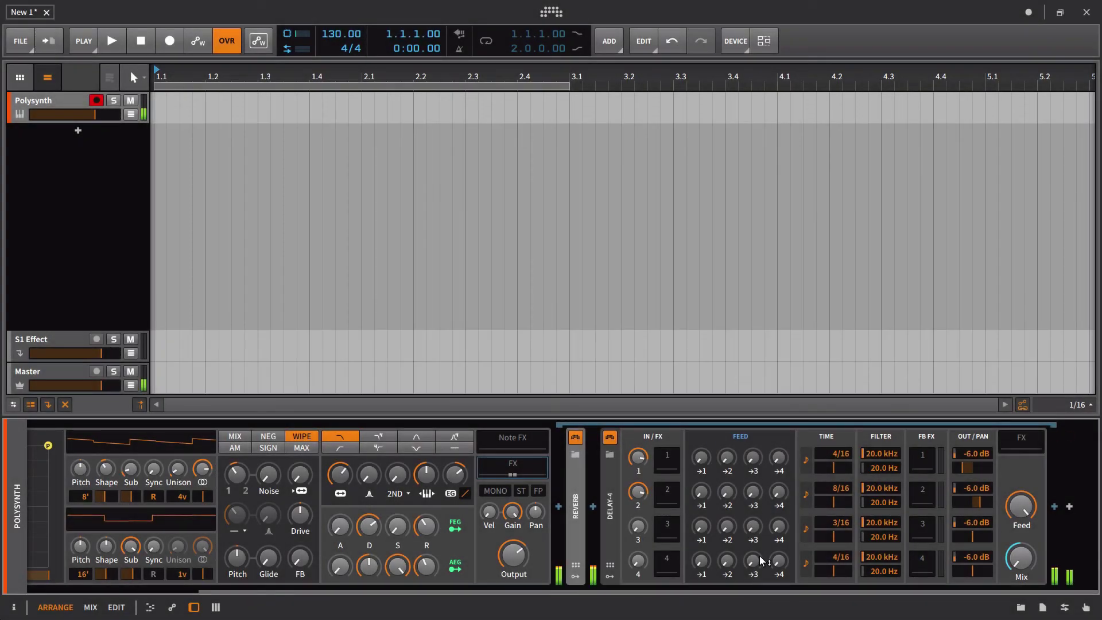
pyautogui.moveTo(701, 457); pyautogui.dragTo(701, 445)
pyautogui.moveTo(726, 494)
pyautogui.mouseDown()
pyautogui.moveTo(708, 458)
pyautogui.moveTo(727, 491)
pyautogui.mouseUp()
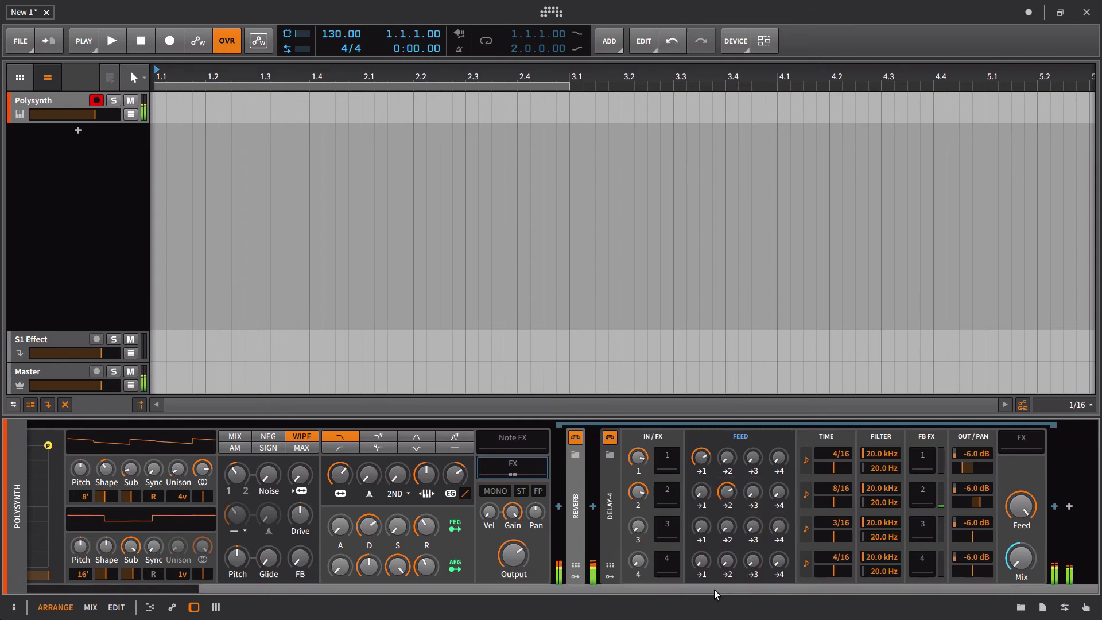
# - Move the Vector-4 point from the top-right corner toward the centre, nudging it down-left
pyautogui.hscroll(-3, 666, 590)
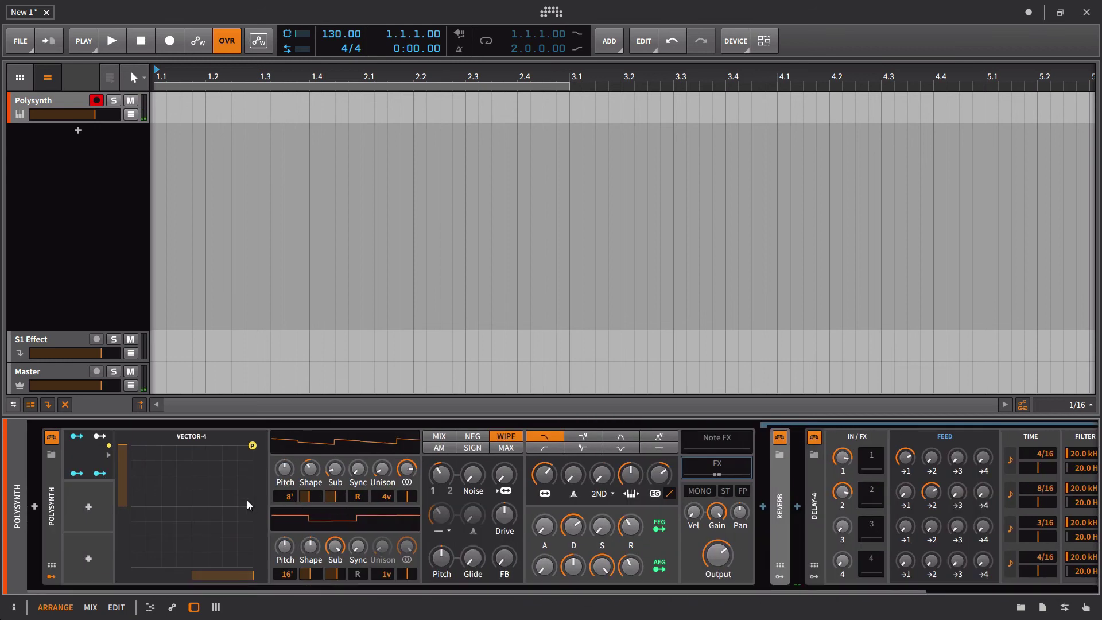
pyautogui.moveTo(248, 452); pyautogui.dragTo(225, 498)
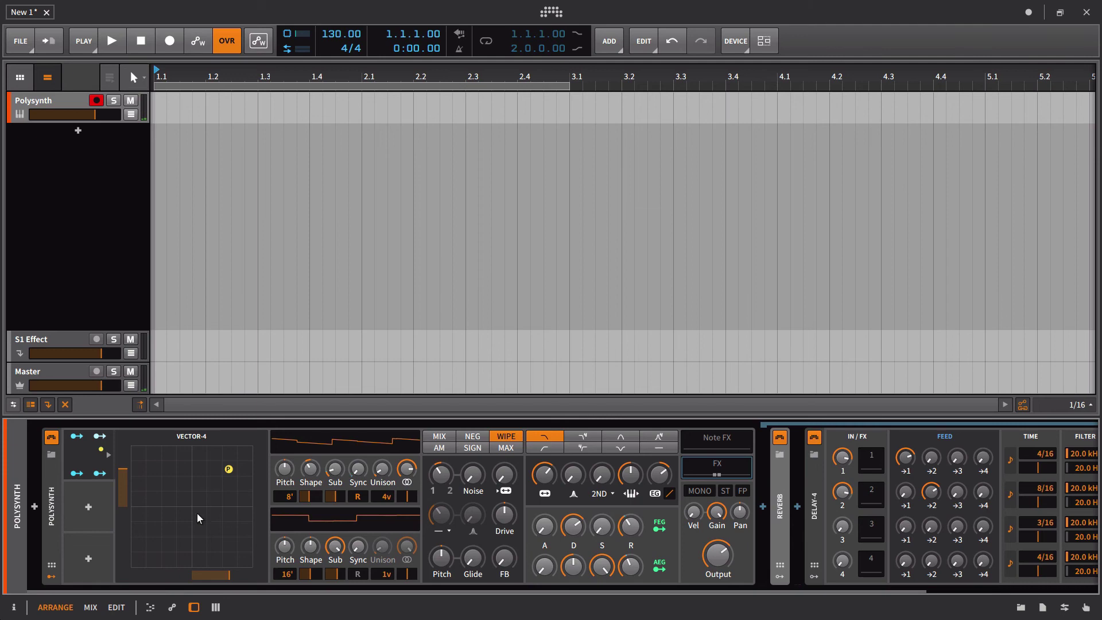
pyautogui.moveTo(230, 474); pyautogui.dragTo(220, 483)
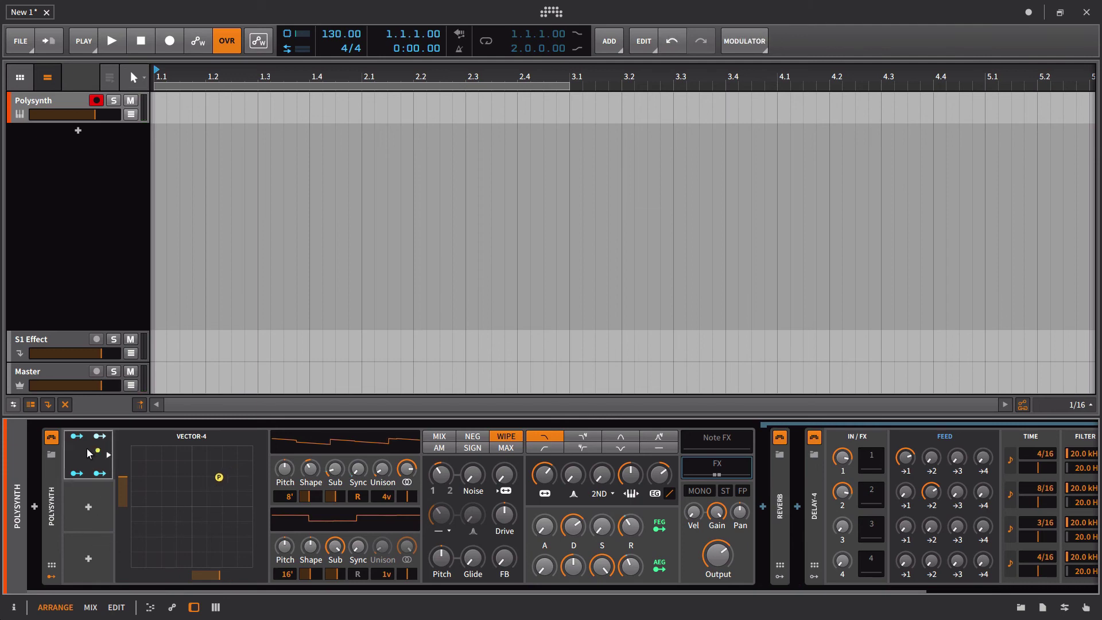
# - Replace the Vector-4 modulator with a Vector-8 modulator in the Polysynth's first slot
pyautogui.press('Delete')
pyautogui.click(73, 456)
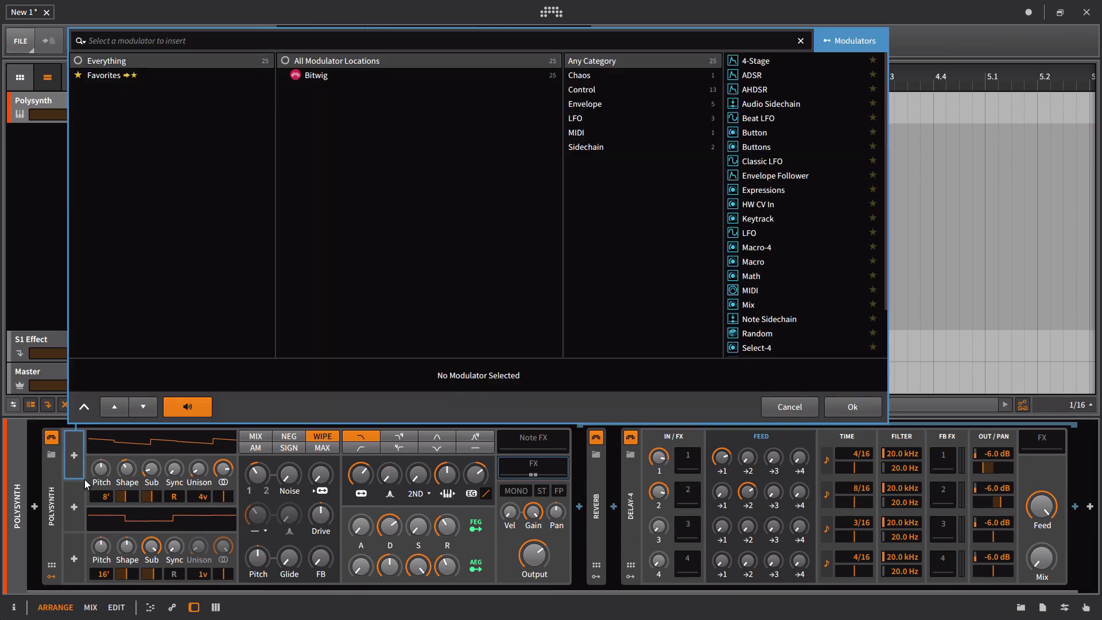
pyautogui.scroll(-2, 749, 302)
pyautogui.click(758, 334)
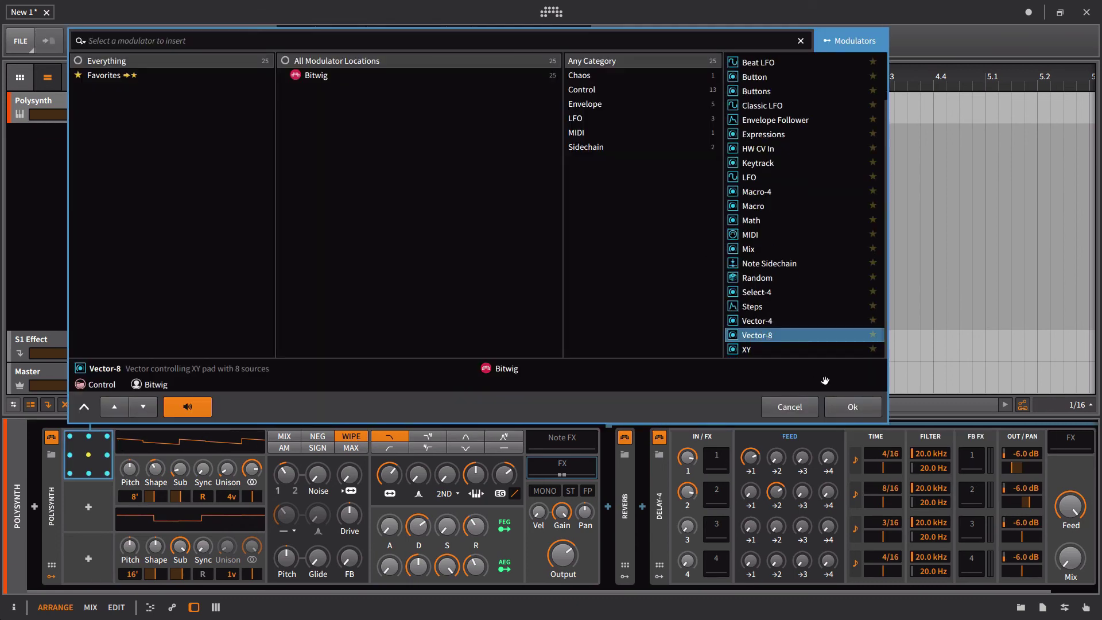
pyautogui.click(853, 407)
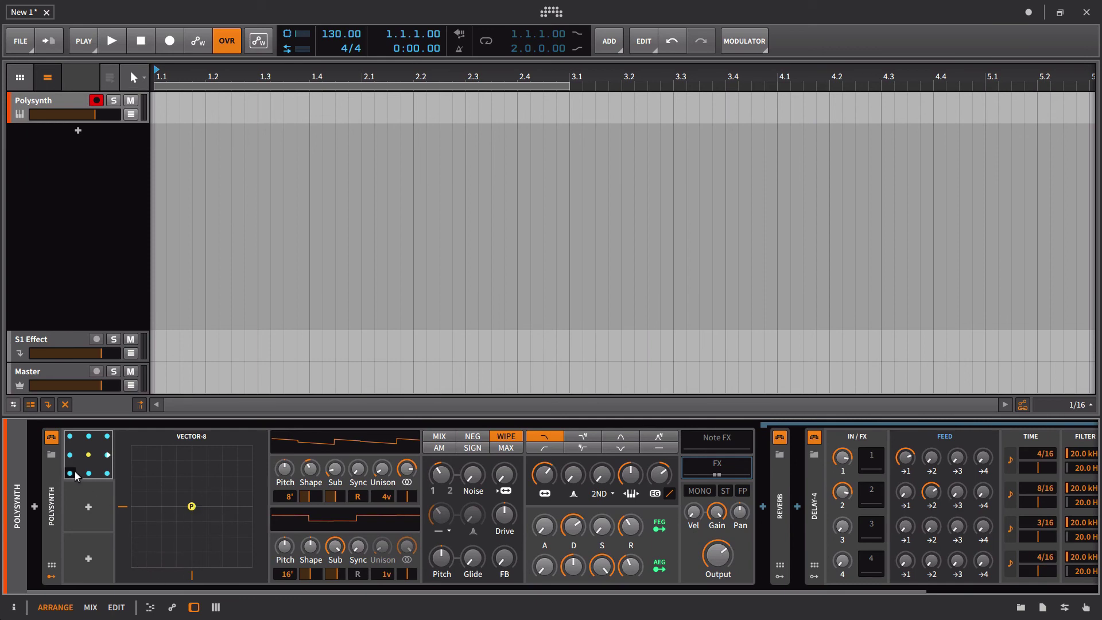
# - Sweep the Vector-8 point to the bottom edge, up-right, to the right edge, then upper-left
pyautogui.moveTo(192, 506); pyautogui.dragTo(148, 579)
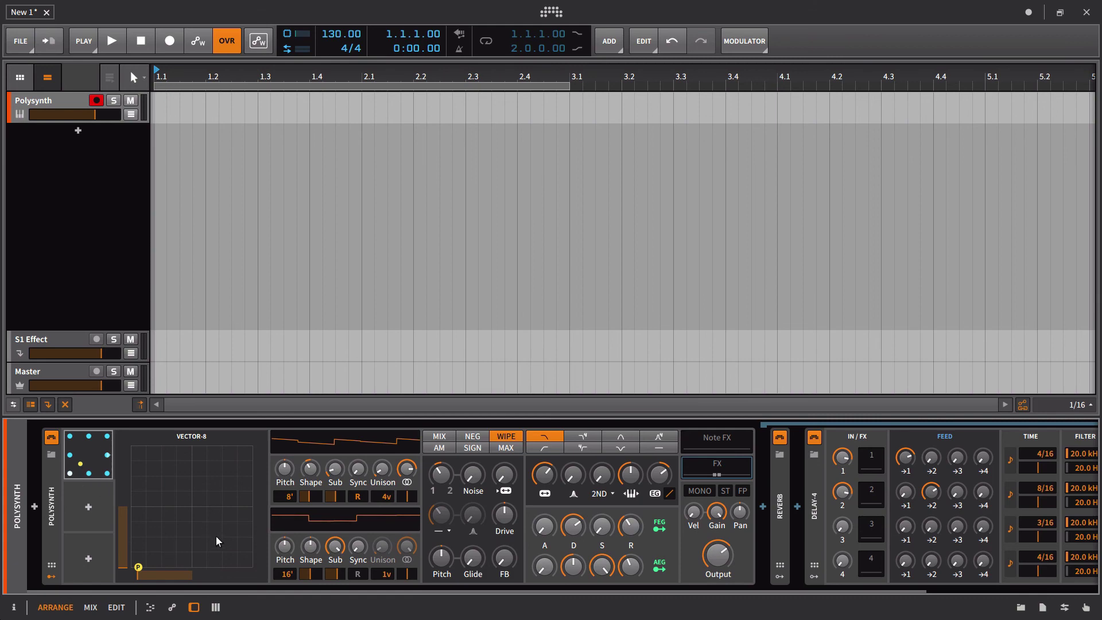
pyautogui.moveTo(137, 567); pyautogui.dragTo(187, 491)
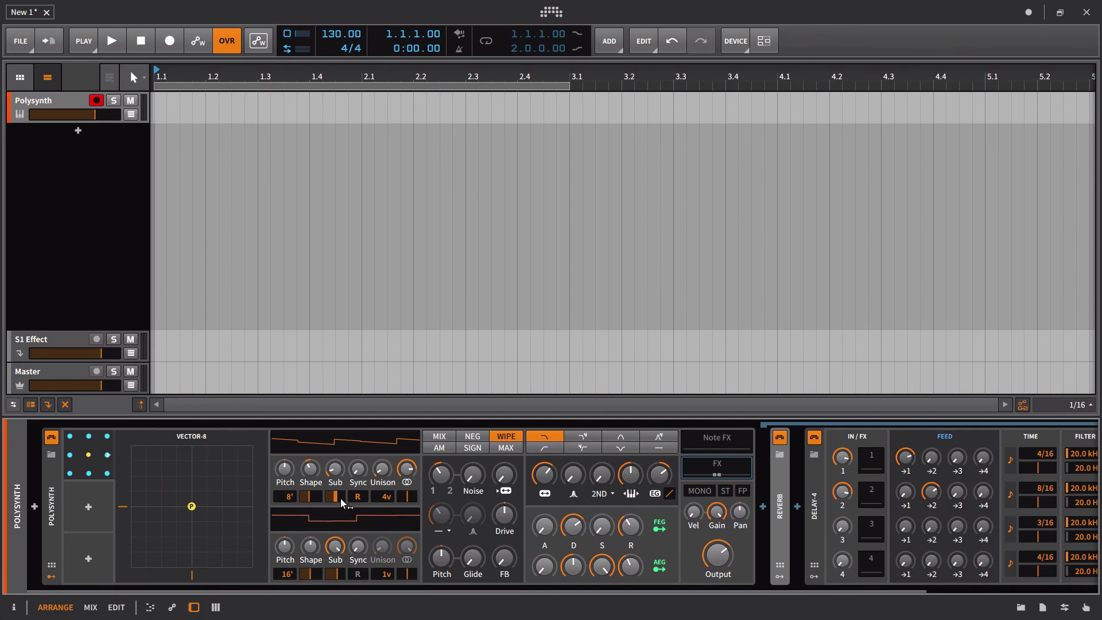
pyautogui.moveTo(341, 497)
pyautogui.moveTo(191, 505); pyautogui.dragTo(131, 537)
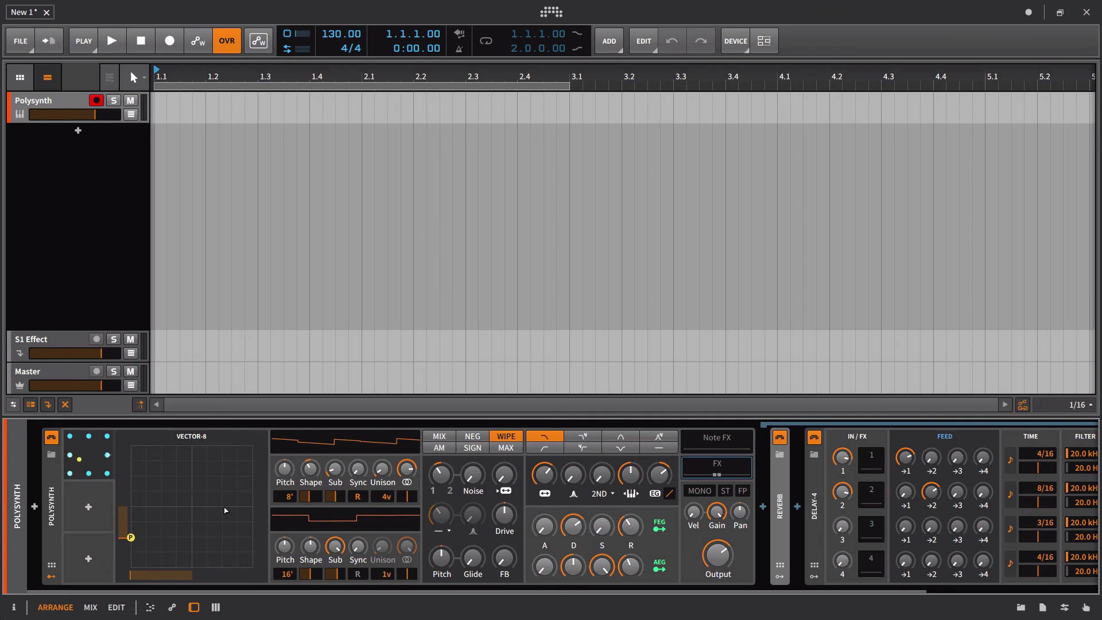
pyautogui.moveTo(248, 516); pyautogui.dragTo(259, 459)
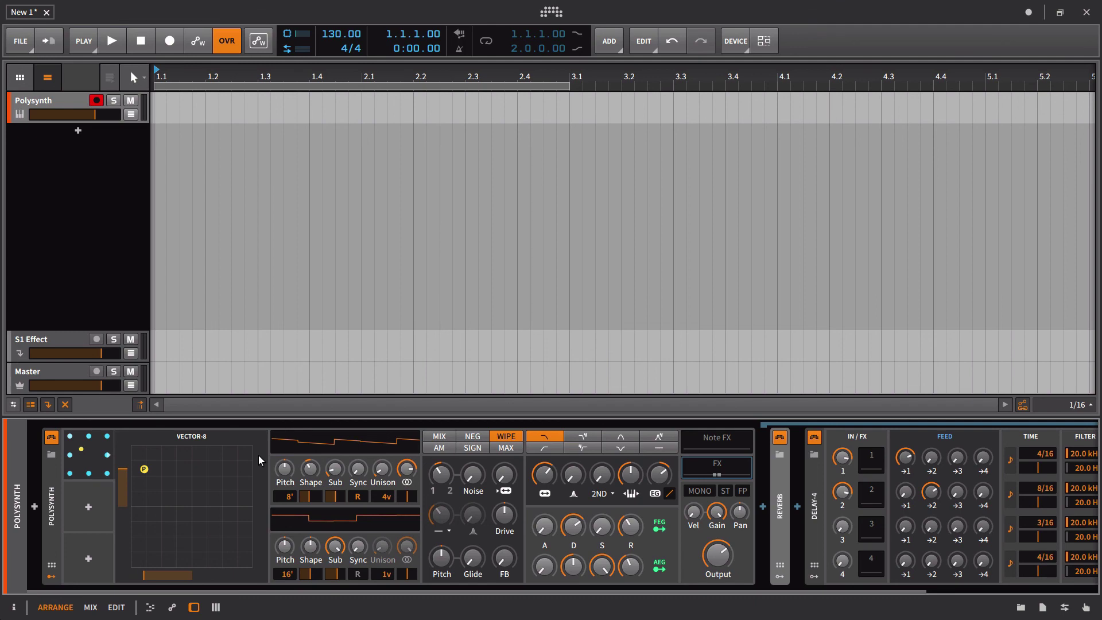